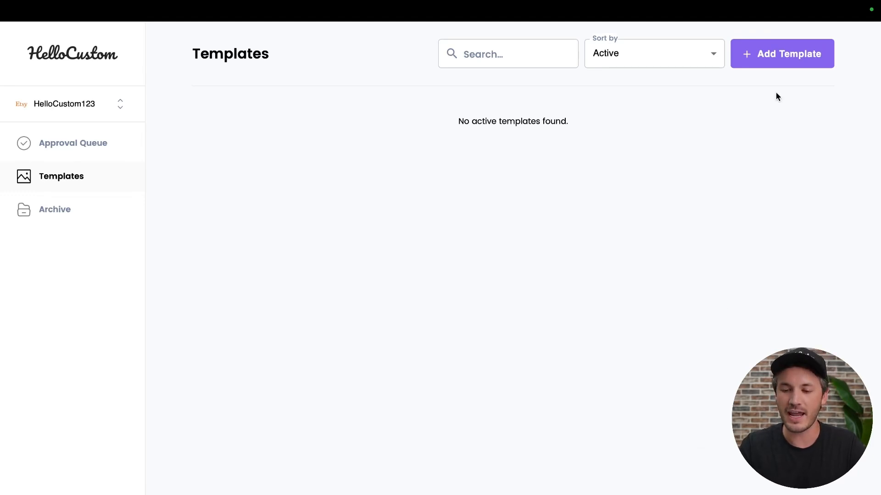
Start adding a new template and switch to the Nurse Shirt design in Canva
click(797, 59)
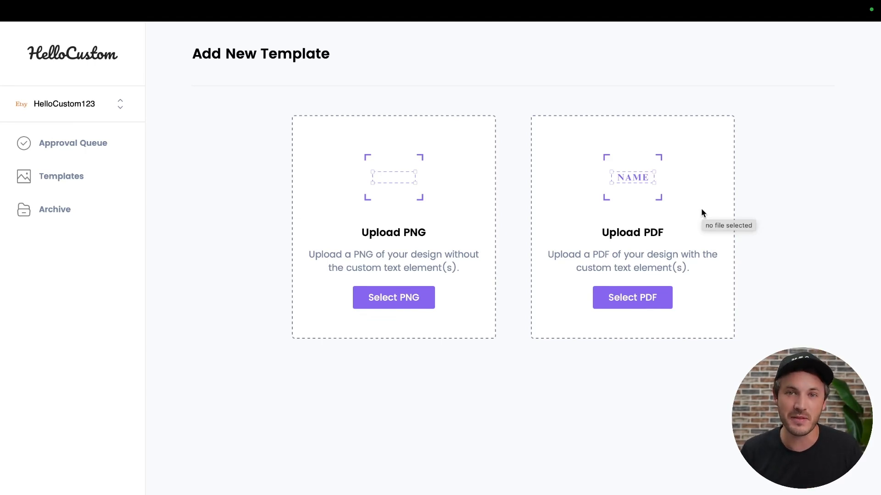
mouse_move(640, 9)
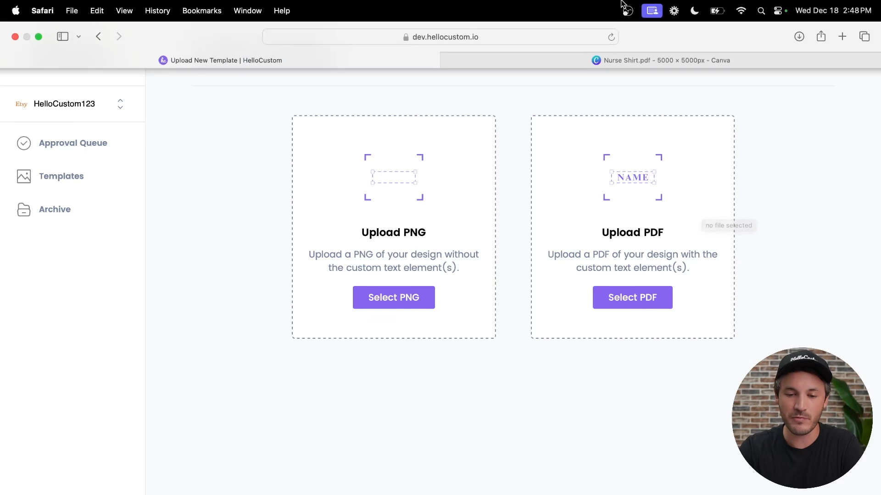
click(598, 58)
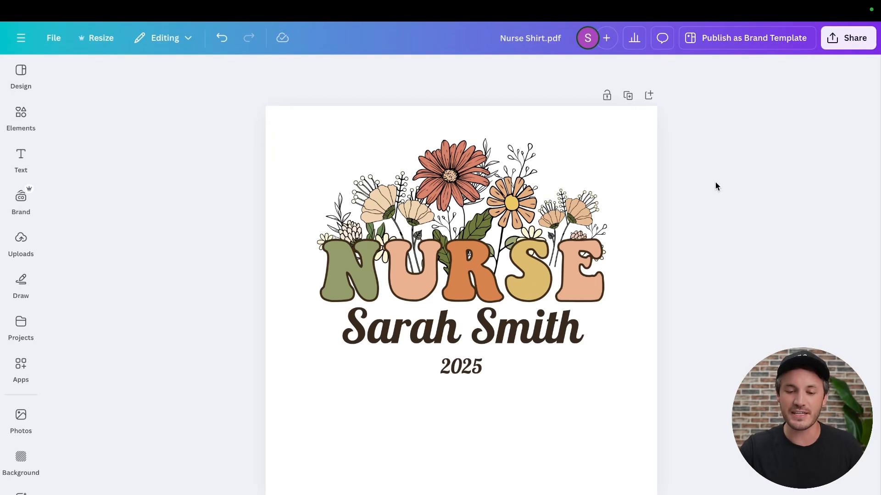
Examine the separate elements of the shirt design: the floral NURSE artwork, the name text and the 2025 text
click(529, 237)
click(684, 328)
click(561, 322)
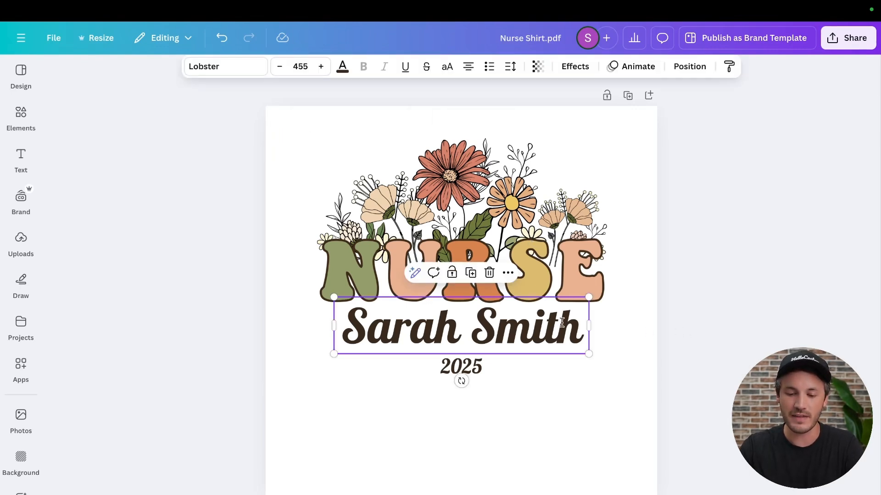
click(462, 374)
click(474, 229)
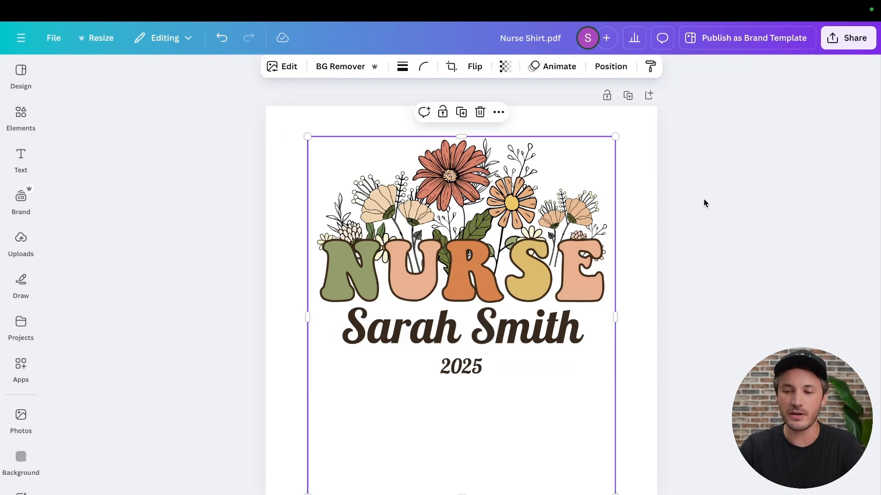
click(779, 215)
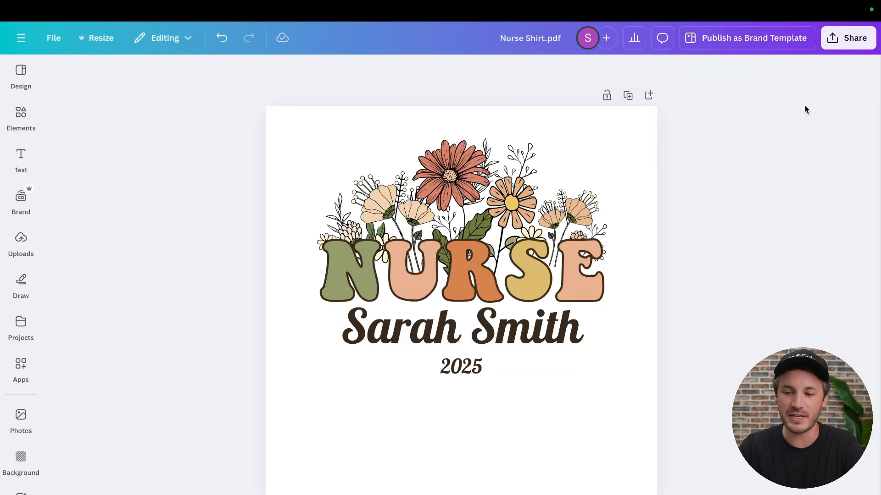
Download the design as a PDF Print file with the RGB color profile
click(850, 42)
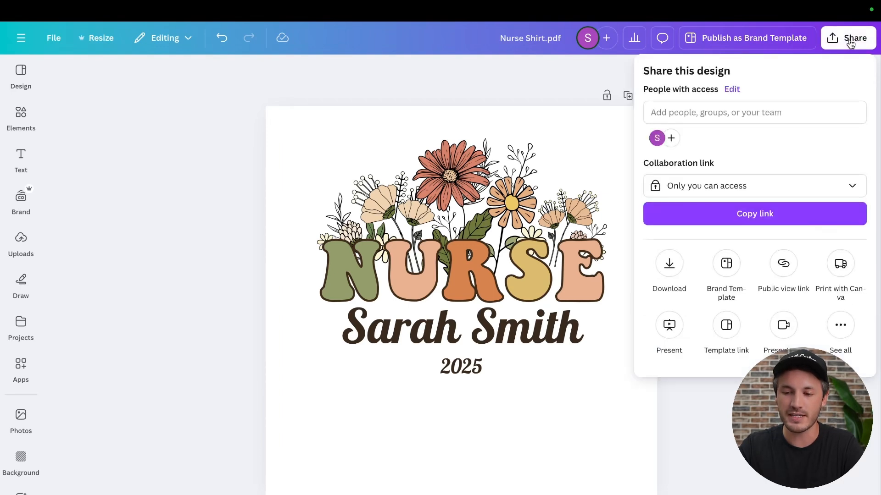
click(666, 263)
click(749, 121)
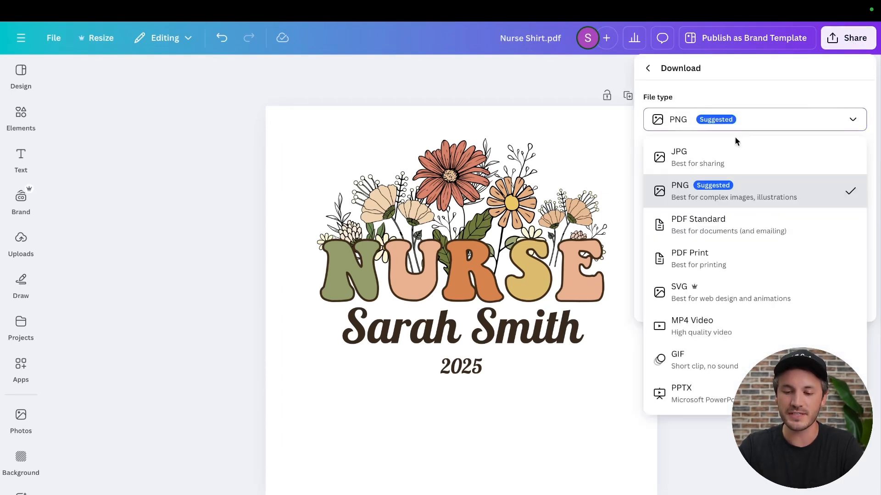
click(716, 257)
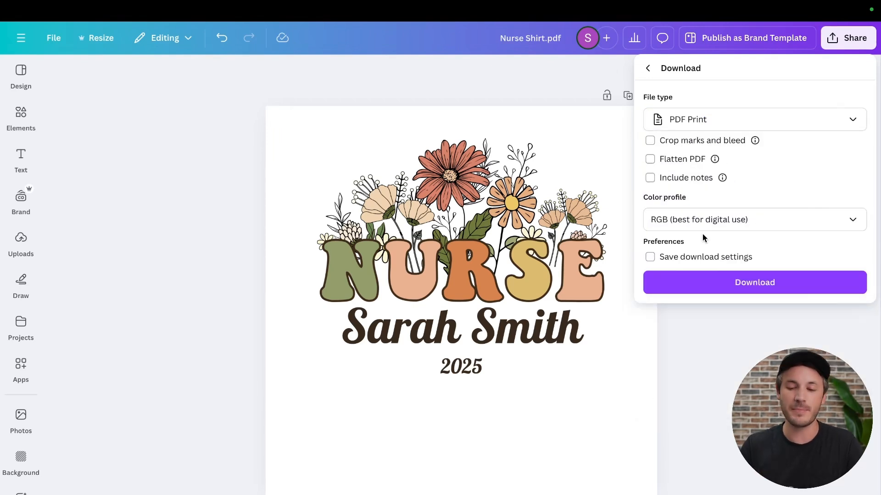
click(720, 225)
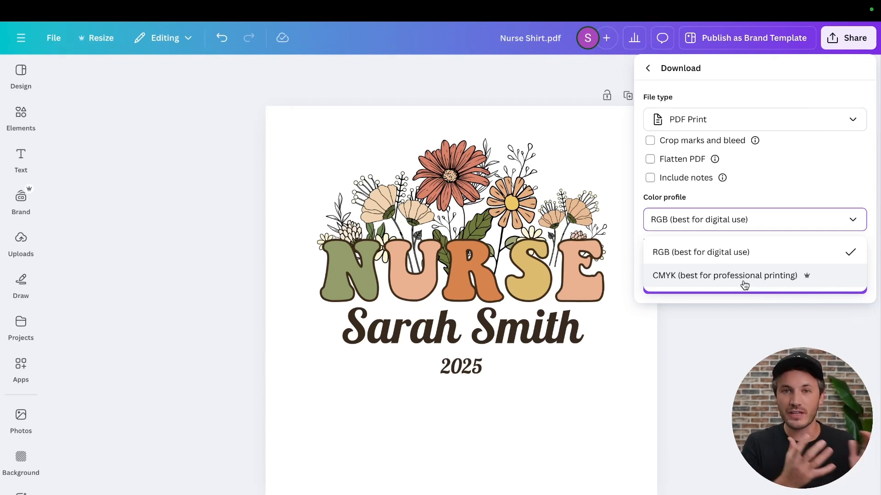
click(705, 255)
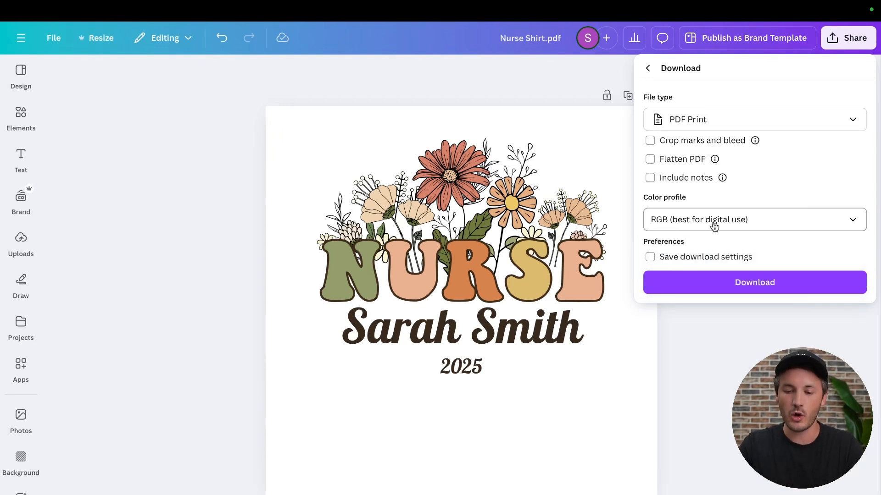
click(737, 292)
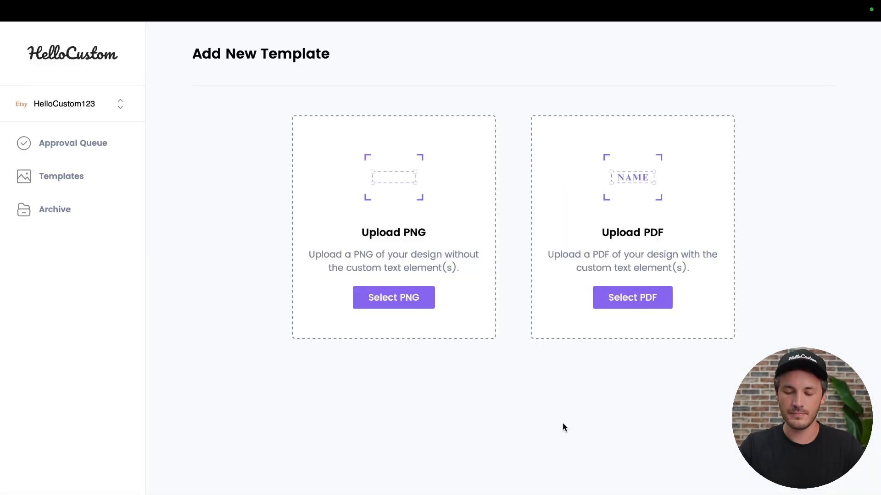
Upload the design PDF to HelloCustom as a new template and check its artwork, name and 2025 text as separate objects
click(648, 306)
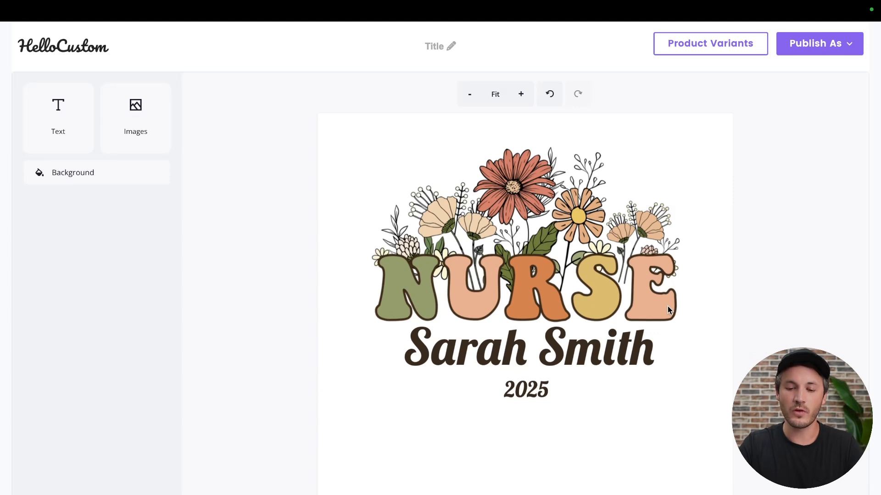
drag(749, 115, 305, 461)
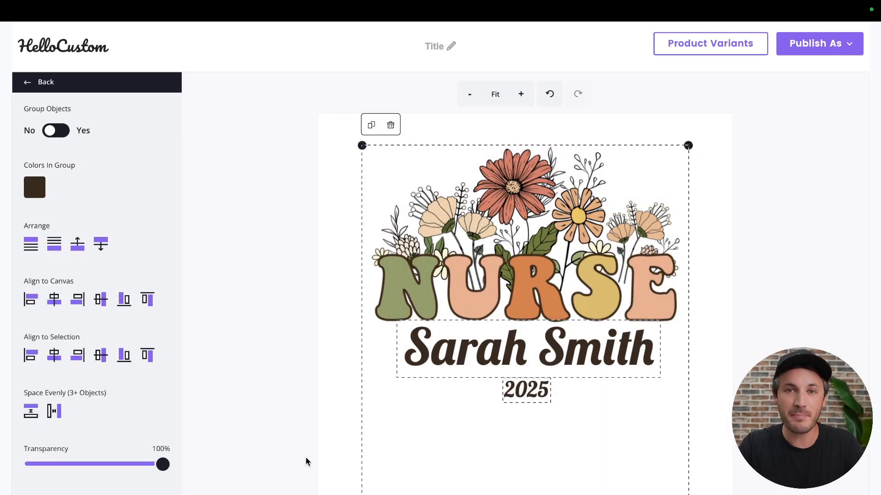
click(306, 460)
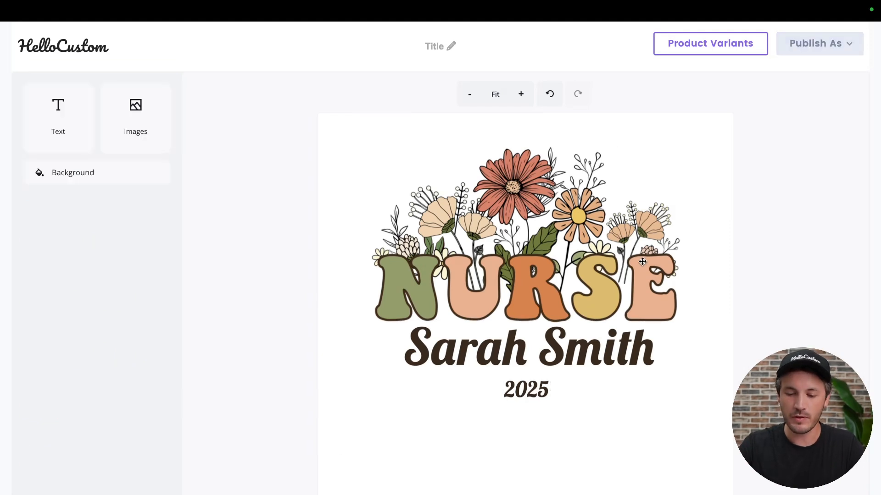
click(646, 261)
click(613, 342)
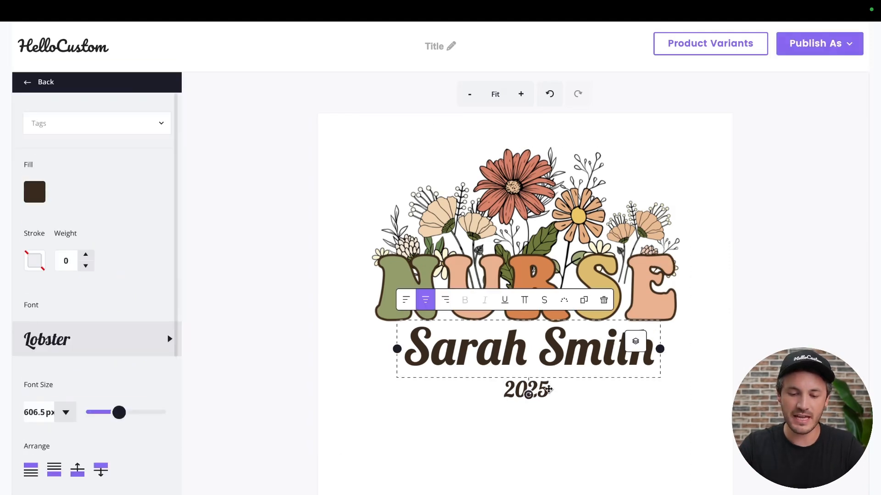
click(549, 389)
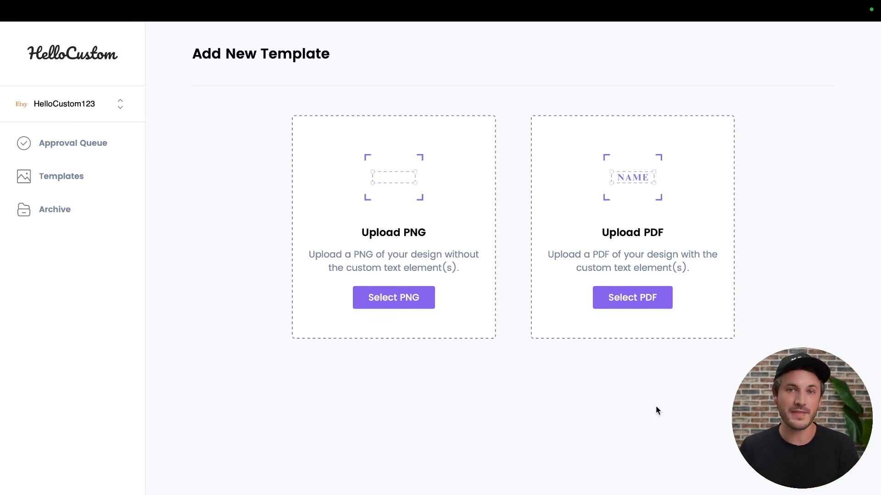
Switch to the Nurse Shirt design in Canva and duplicate its page
click(626, 57)
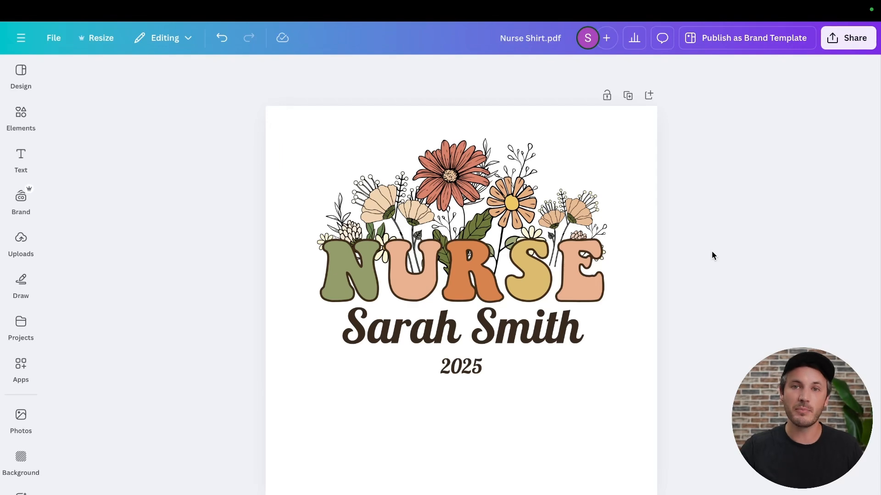
click(628, 96)
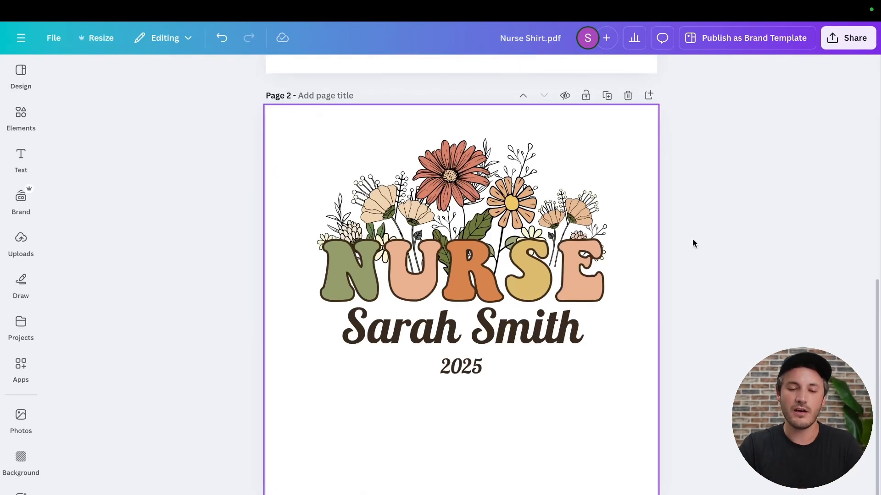
scroll(692, 243, up, 7)
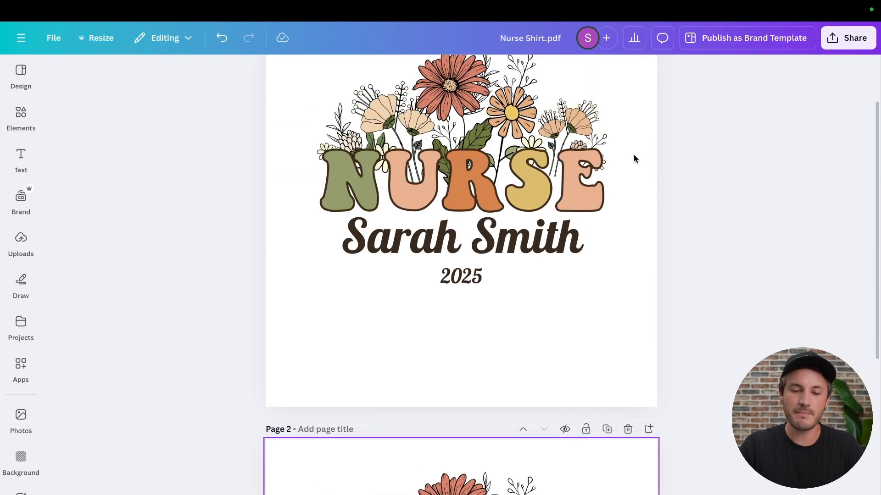
scroll(662, 312, down, 7)
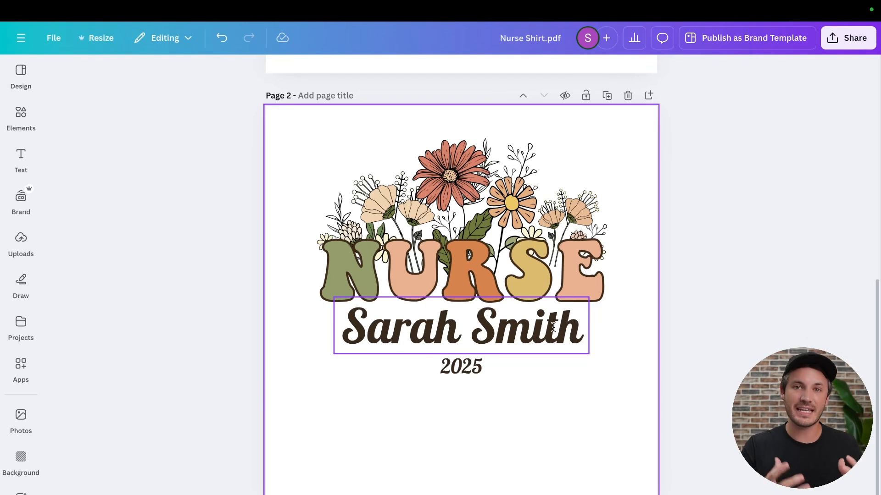
Delete the name text and the 2025 text from page 2 of the design
click(554, 329)
key(Delete)
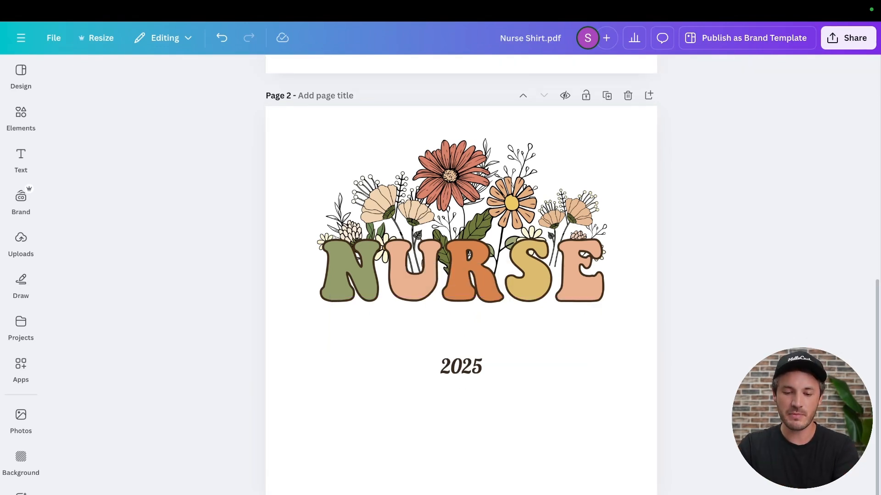
click(476, 366)
key(Delete)
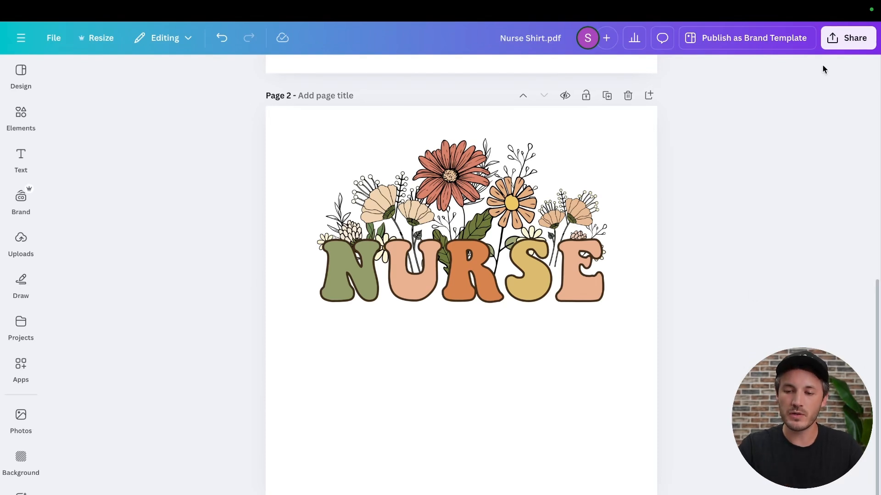
Download only page 2 of the design as a PNG with a transparent background
click(841, 47)
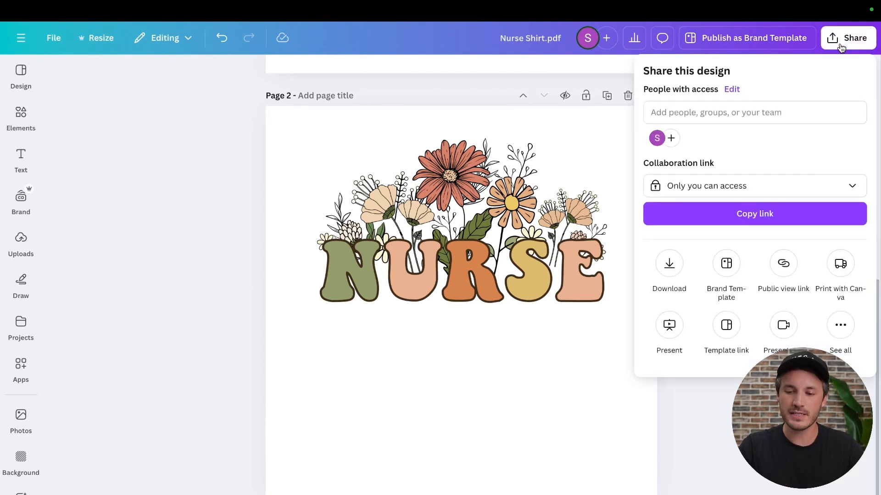
click(660, 274)
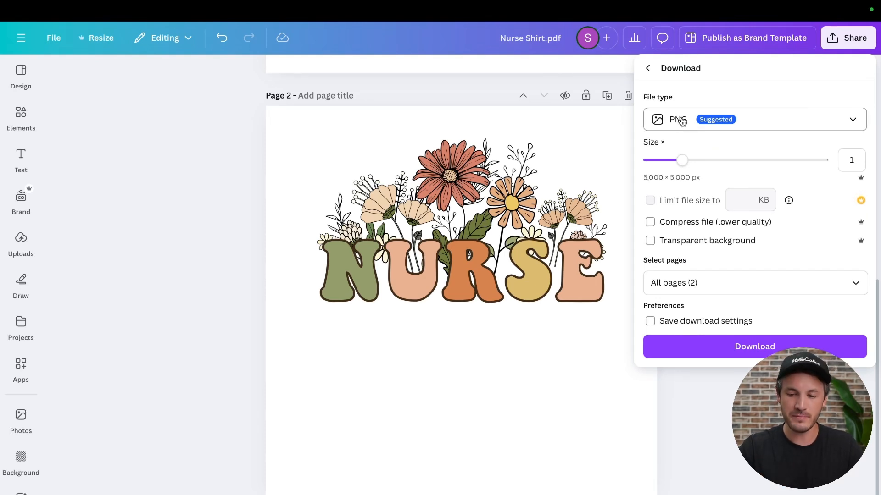
click(651, 243)
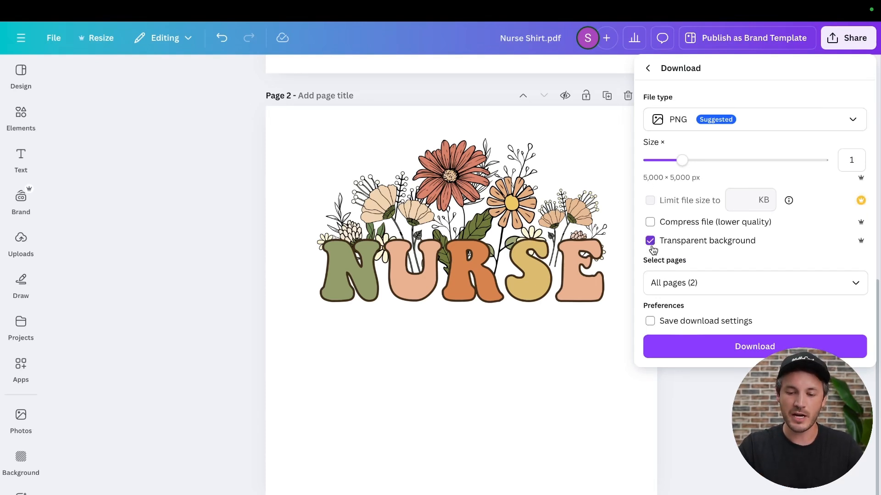
click(691, 284)
click(687, 316)
click(693, 384)
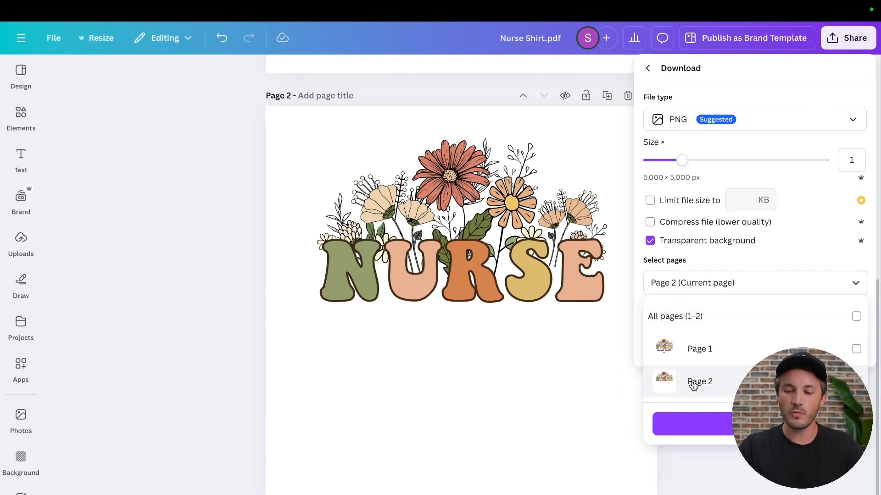
click(752, 423)
click(772, 347)
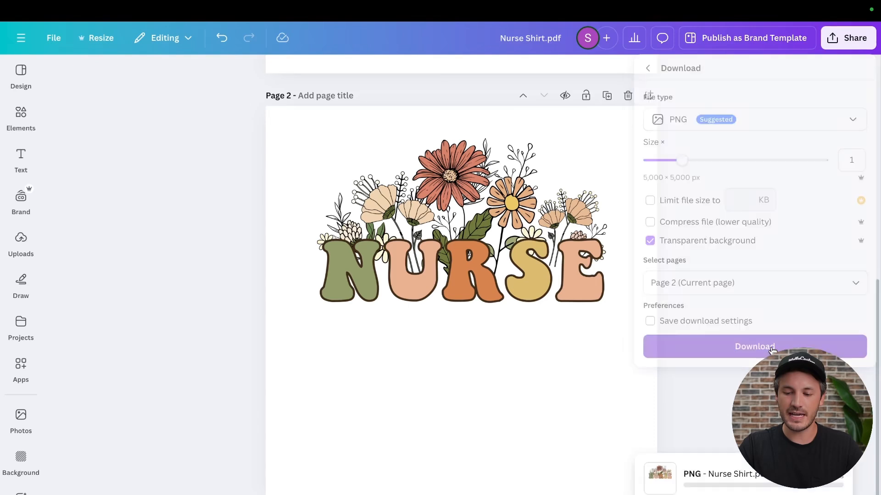
Switch to HelloCustom and upload the text-free Nurse Shirt PNG as a new template
mouse_move(230, 5)
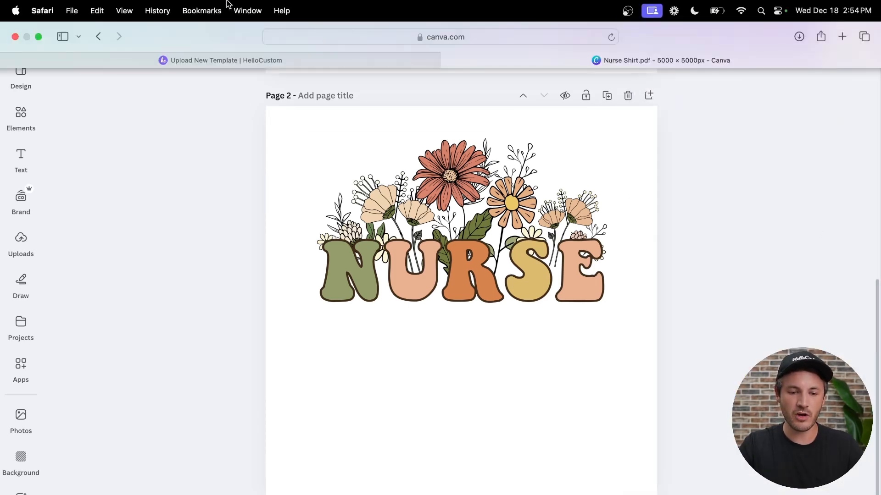
click(221, 59)
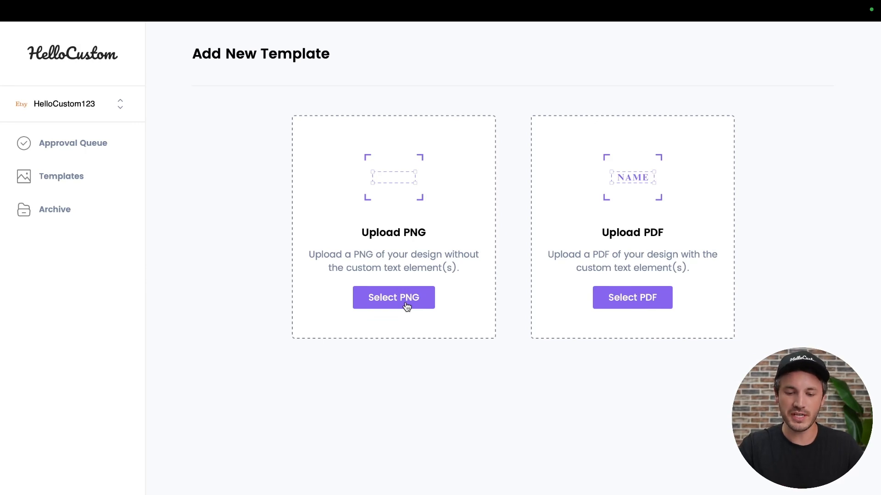
click(407, 304)
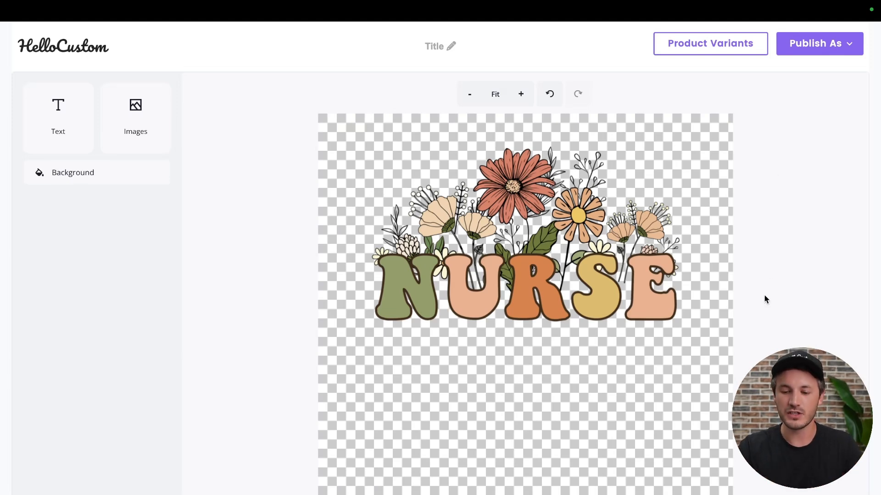
Add a text element containing a sample customer's first name and place it just below the NURSE lettering
click(54, 140)
click(68, 156)
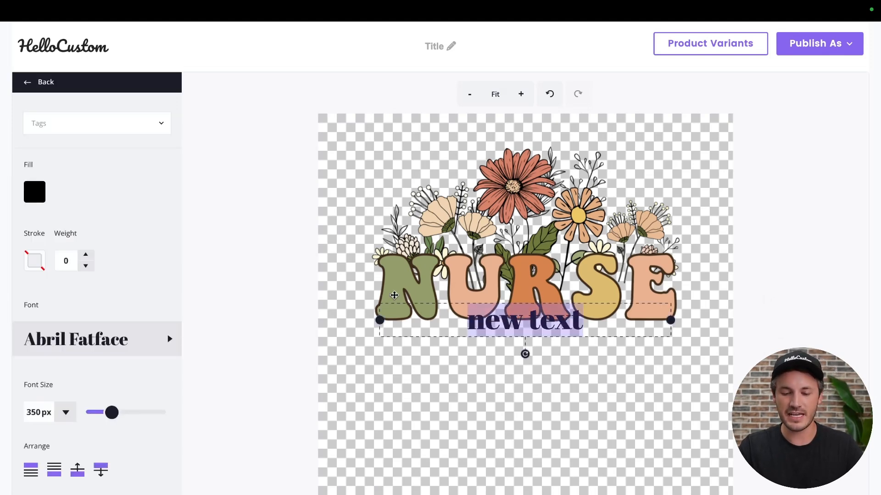
click(494, 318)
triple_click(509, 318)
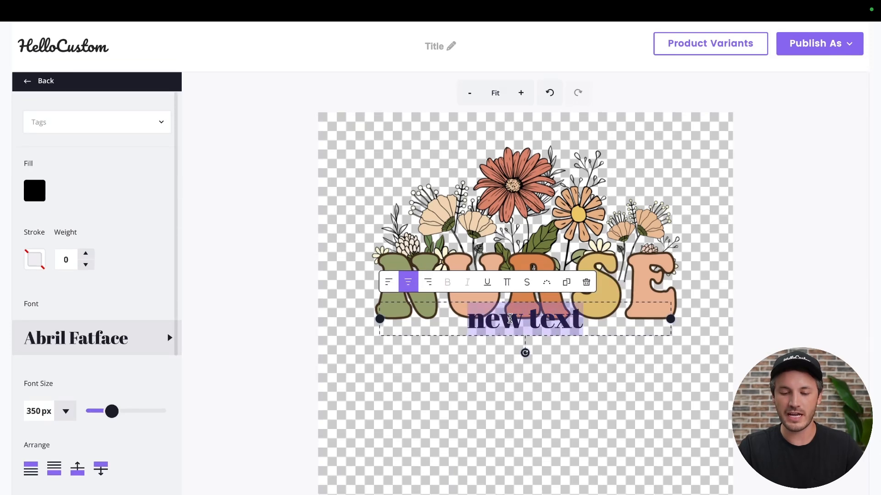
key(BackSpace)
text(Sama)
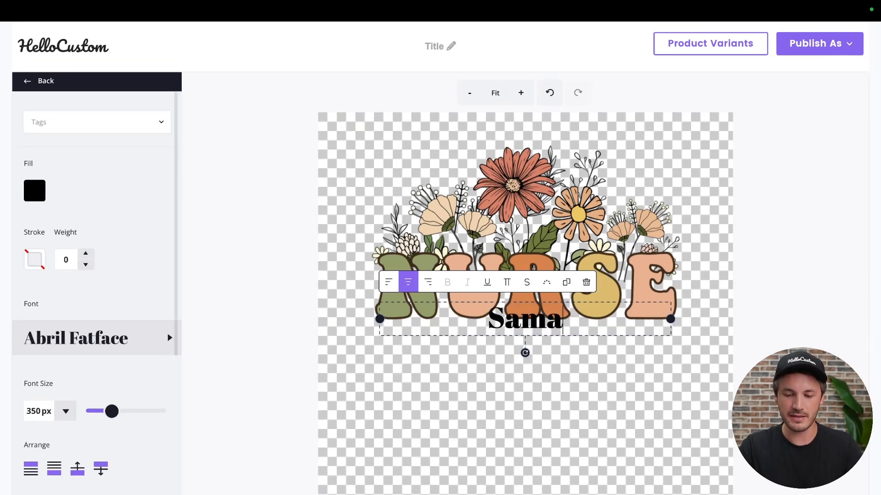
text(ntha)
click(299, 357)
drag(531, 314, 534, 346)
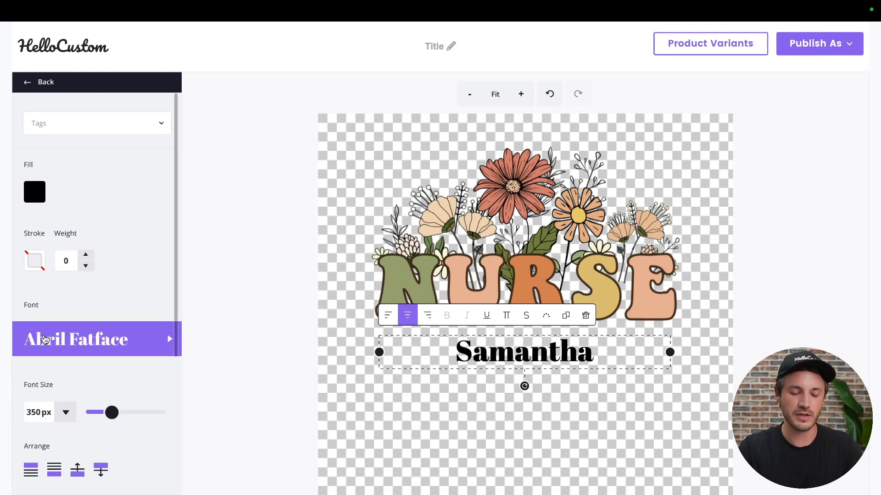
Set the name text's font to Lobster and its size to 600 px
click(103, 340)
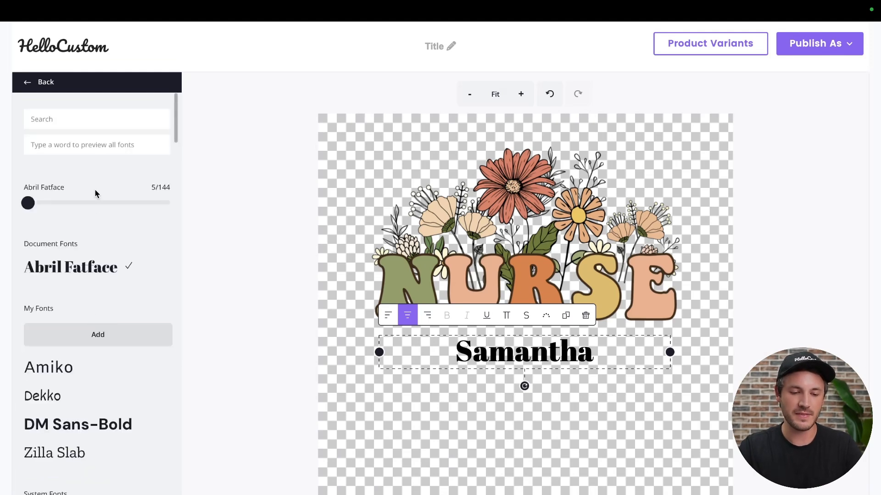
text(lob)
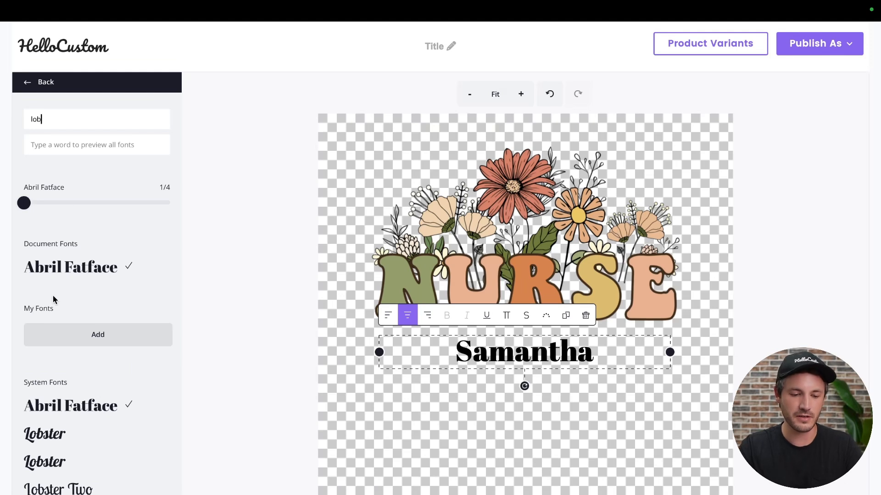
click(55, 438)
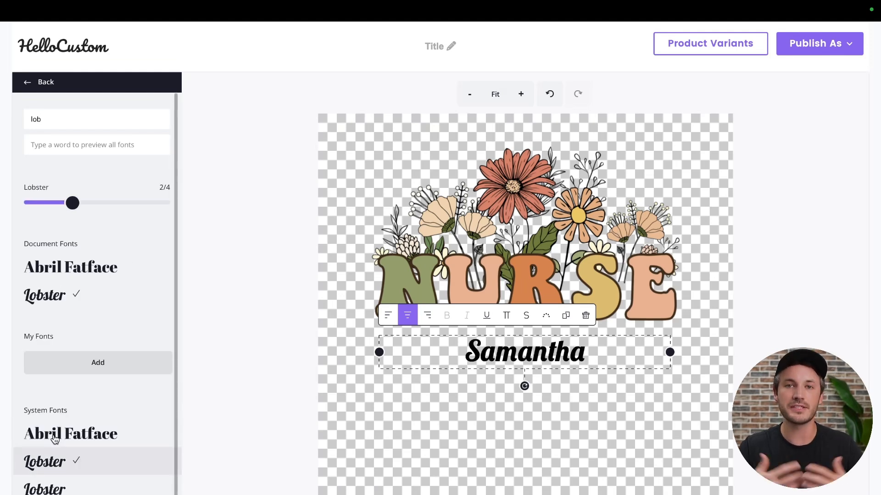
click(27, 83)
click(38, 413)
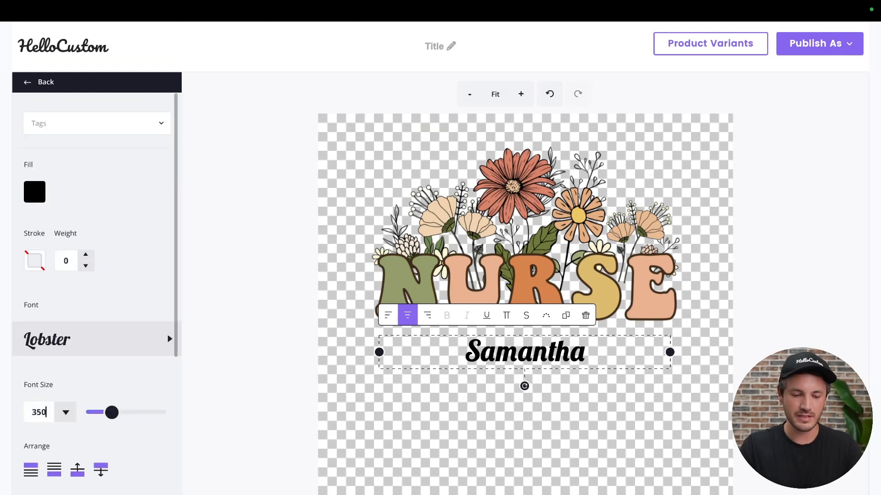
text(600)
key(Return)
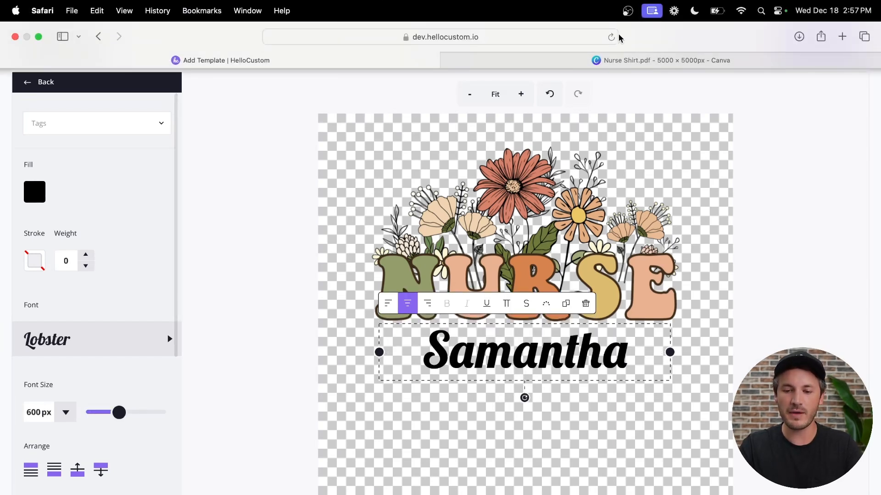
Switch to the Canva design and copy the hex colour code of the name text on page 1
click(597, 60)
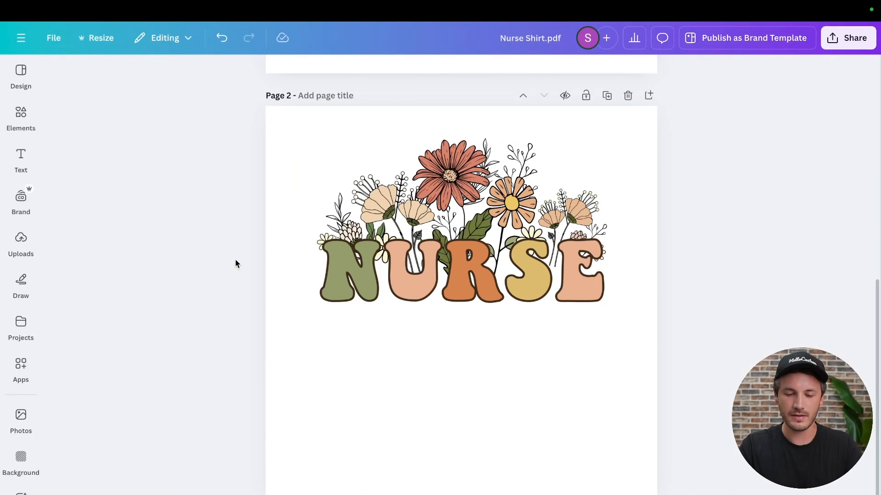
scroll(234, 261, up, 5)
click(444, 243)
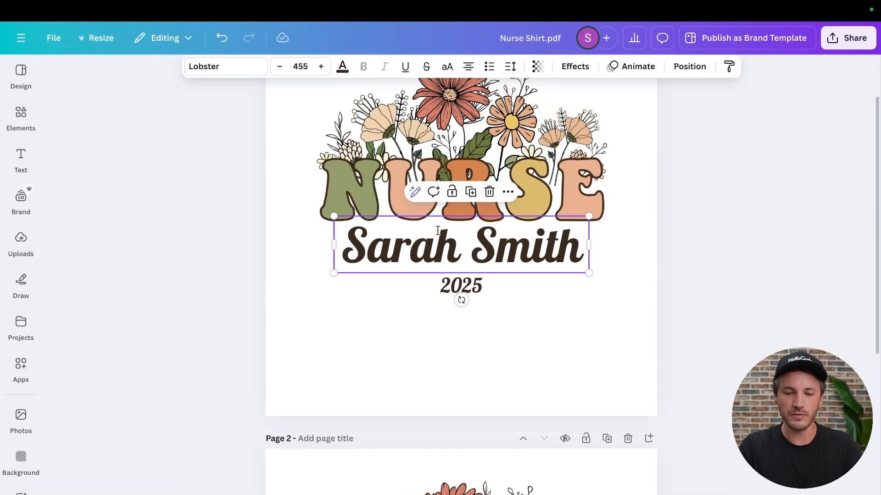
click(345, 67)
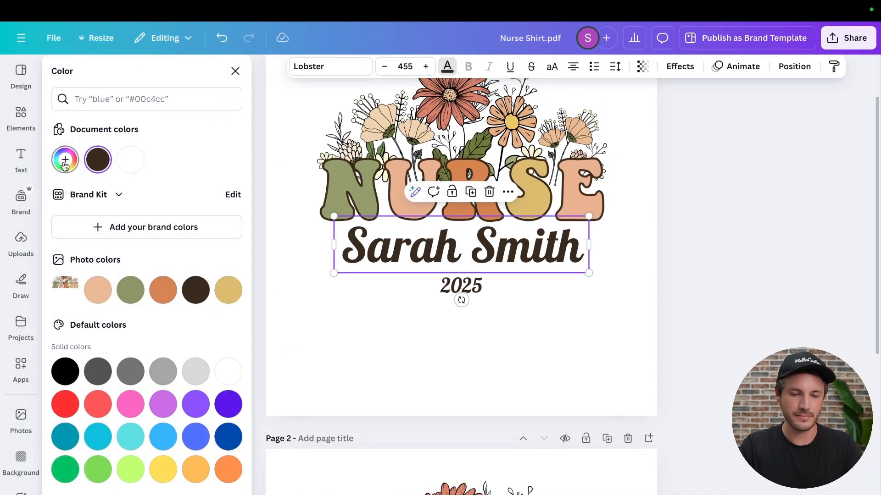
click(66, 159)
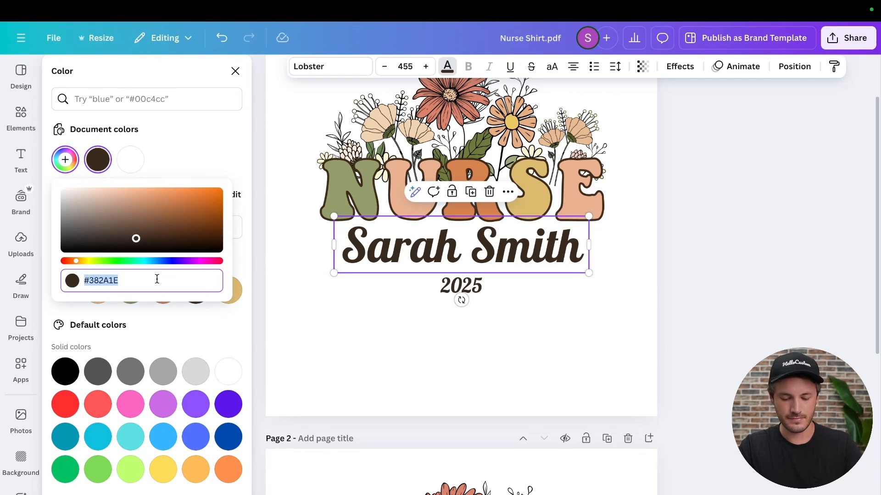
Switch back to HelloCustom and set the name text's fill colour to #382a1e
click(321, 65)
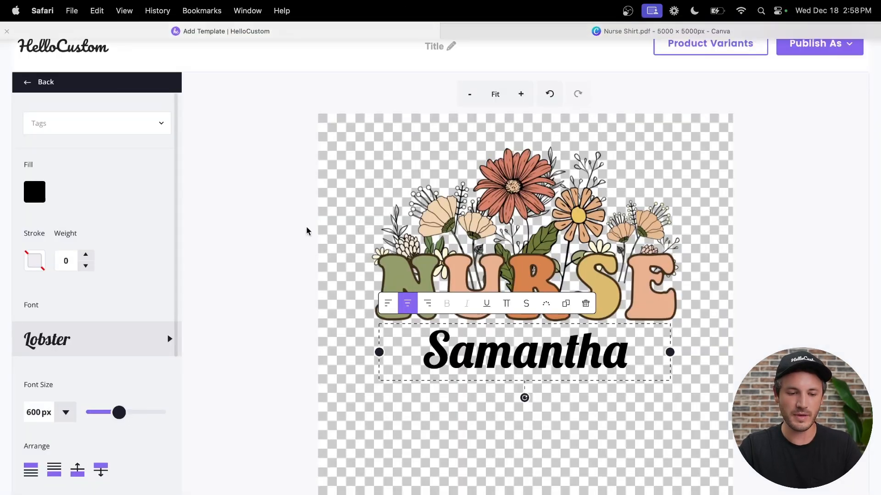
click(34, 192)
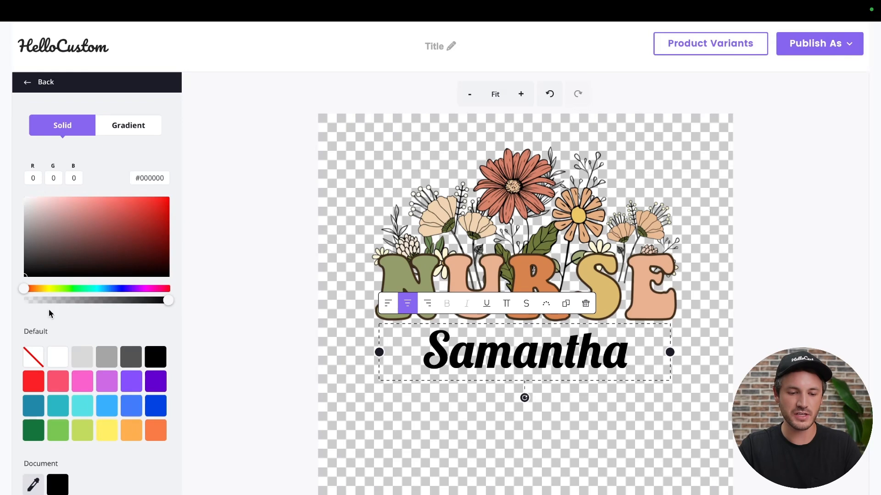
click(146, 179)
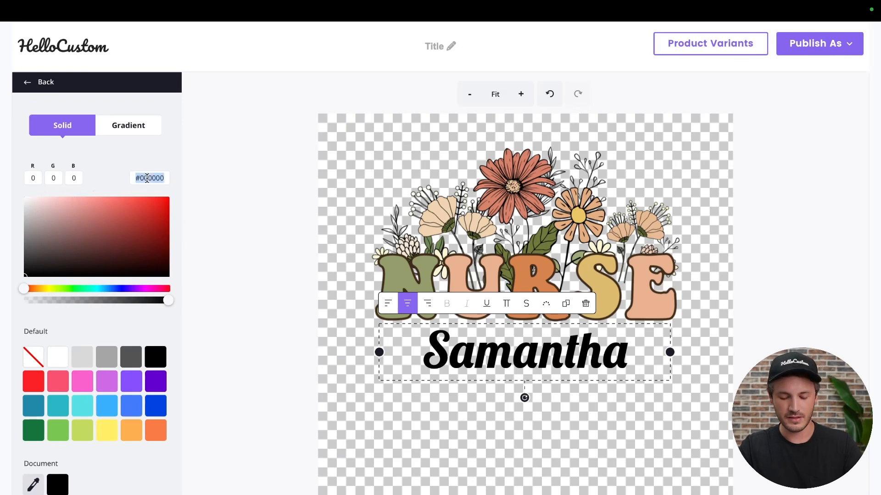
text(#382a1e)
key(Return)
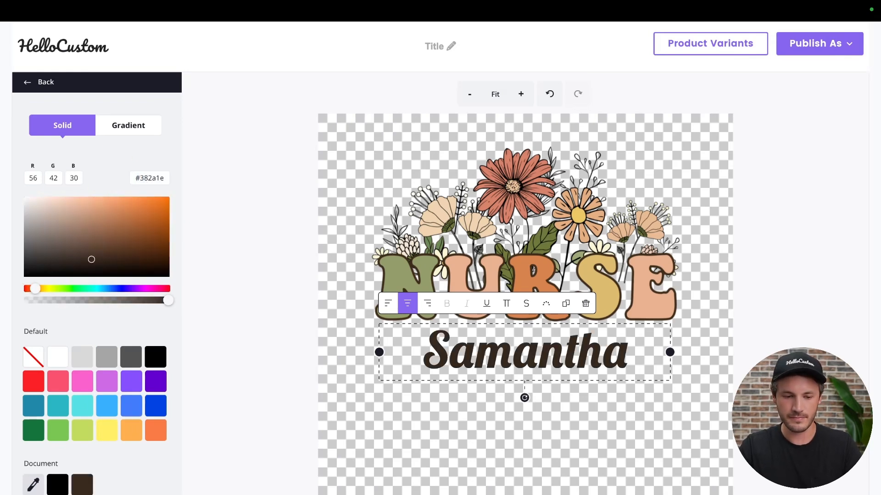
click(779, 277)
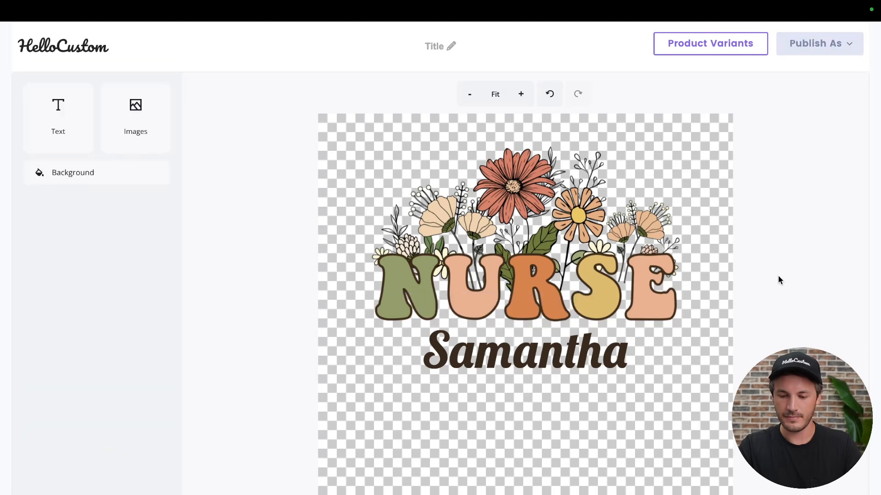
Duplicate the name text element and place the copy just below the original
click(597, 349)
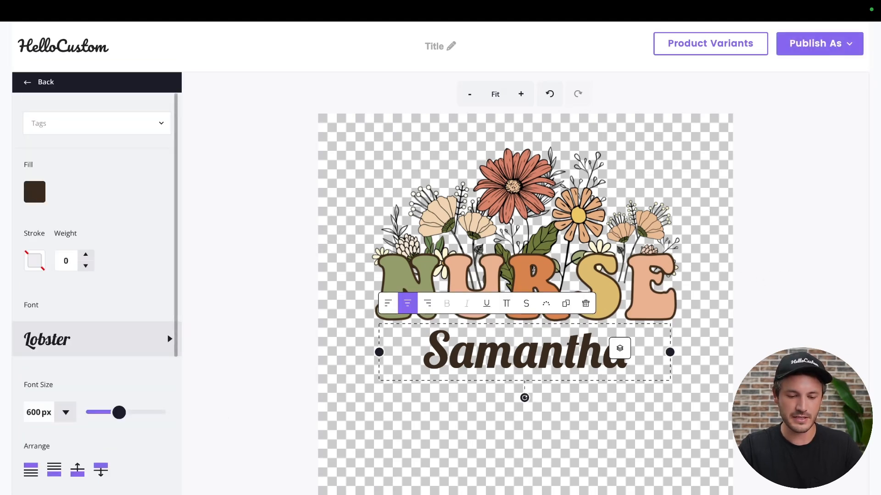
click(817, 308)
click(590, 349)
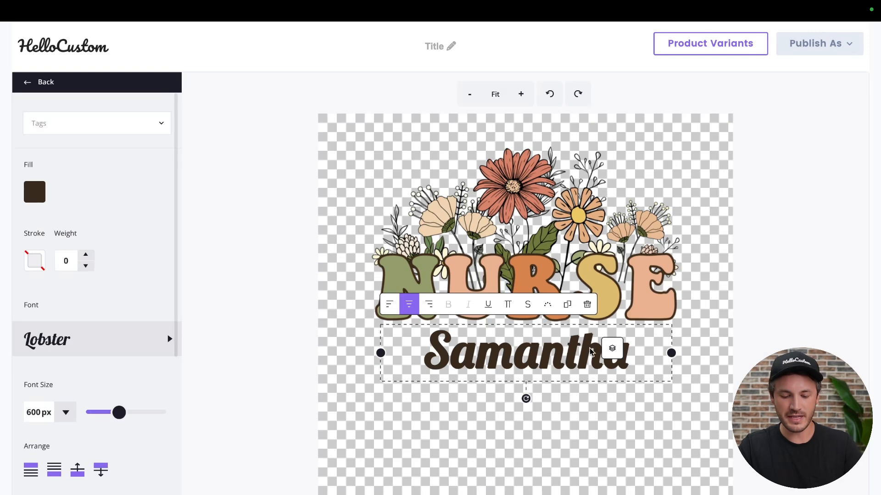
key(super+v)
drag(561, 350, 563, 389)
Replace the duplicated text's content with 2025
click(563, 388)
key(Right)
key(Right)
key(BackSpace)
key(BackSpace)
key(BackSpace)
key(BackSpace)
key(BackSpace)
key(BackSpace)
key(BackSpace)
key(BackSpace)
text(2025)
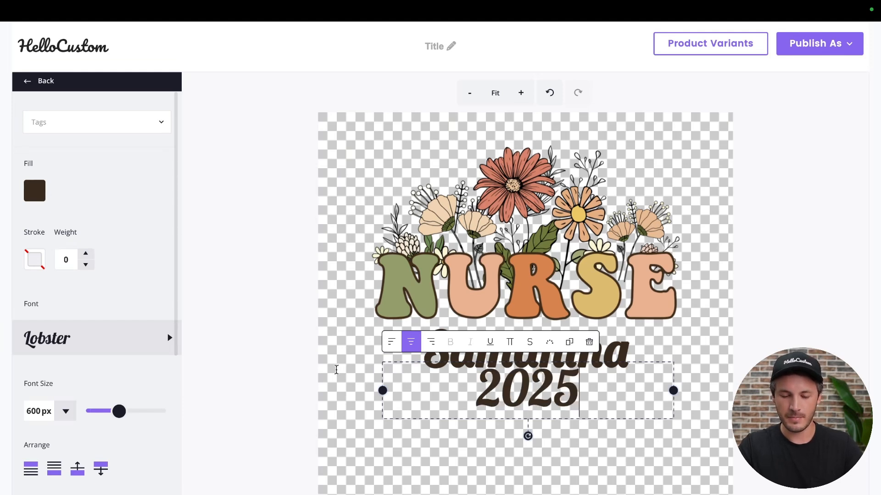
Set the 2025 text's font size to 260 px and deselect it
click(39, 412)
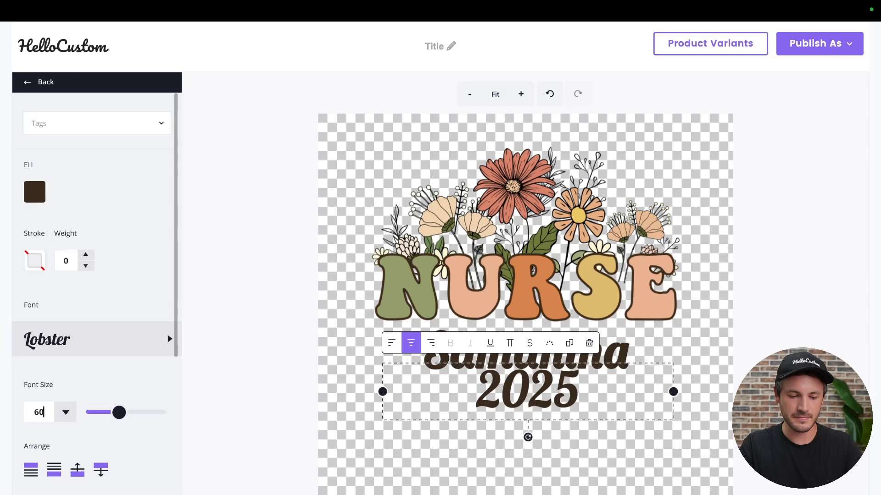
text(260)
key(Return)
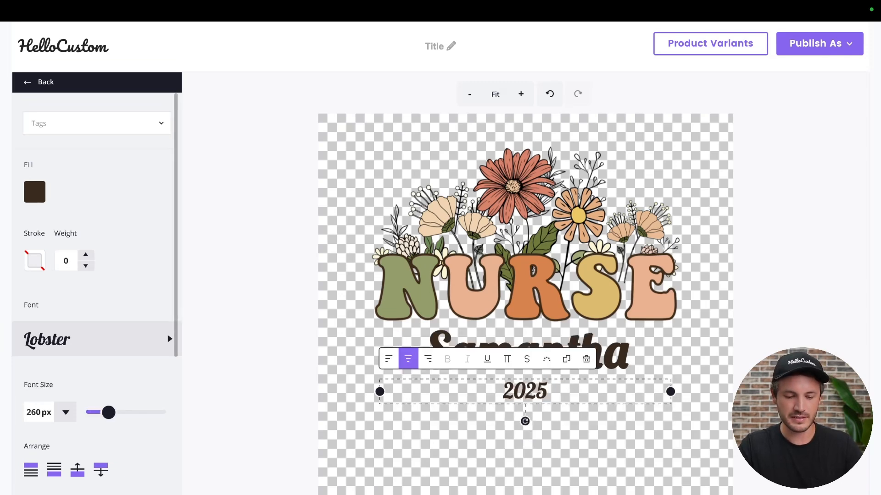
click(281, 445)
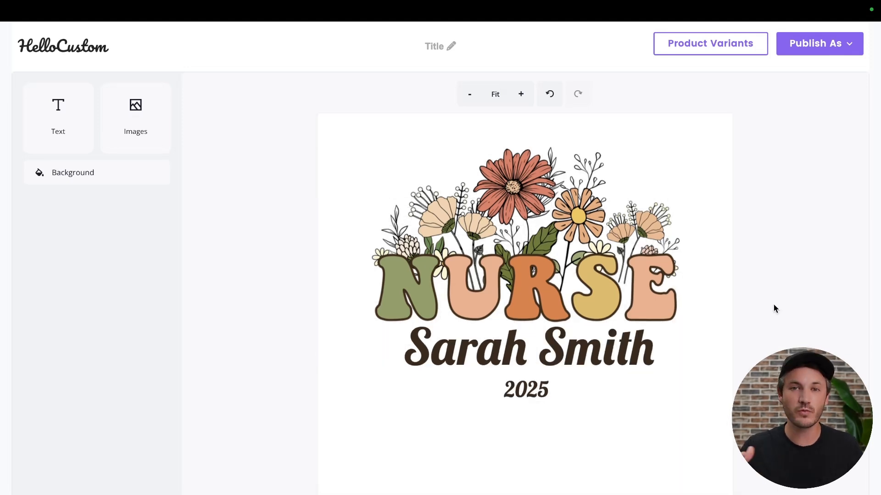
Select all the design's elements to review them, deselect them, and title the template Nurse Shirt
drag(780, 101, 306, 455)
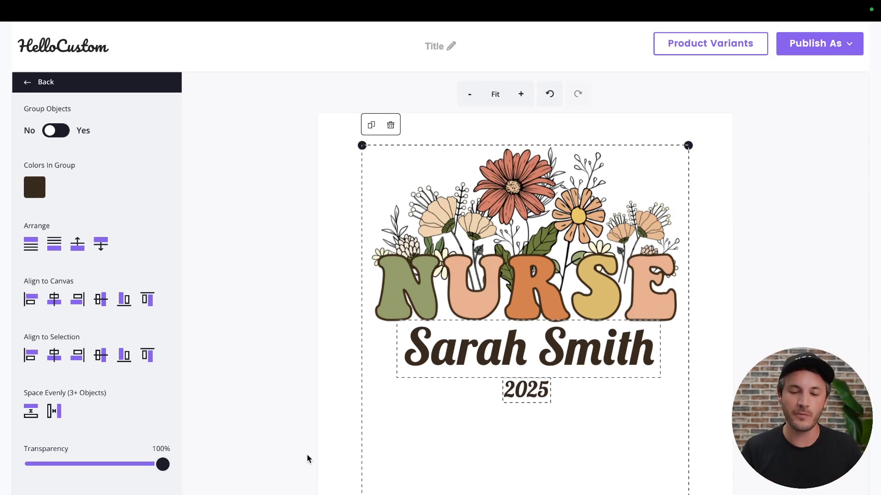
click(770, 417)
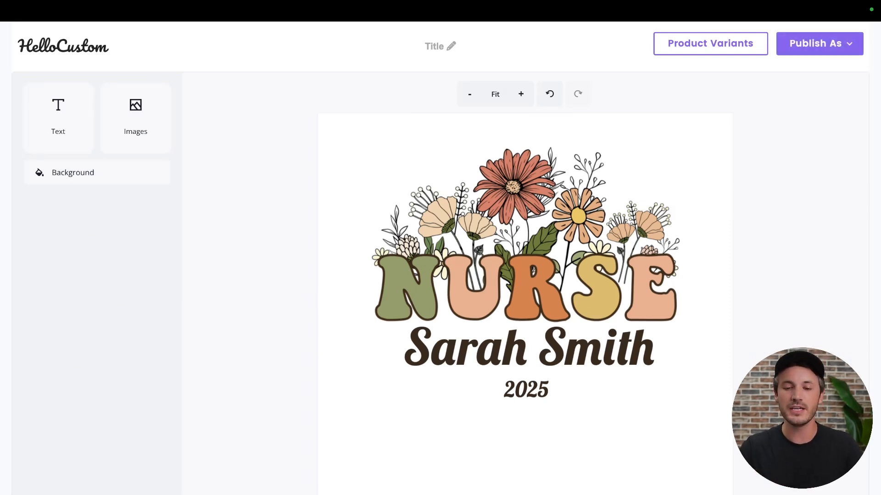
click(439, 50)
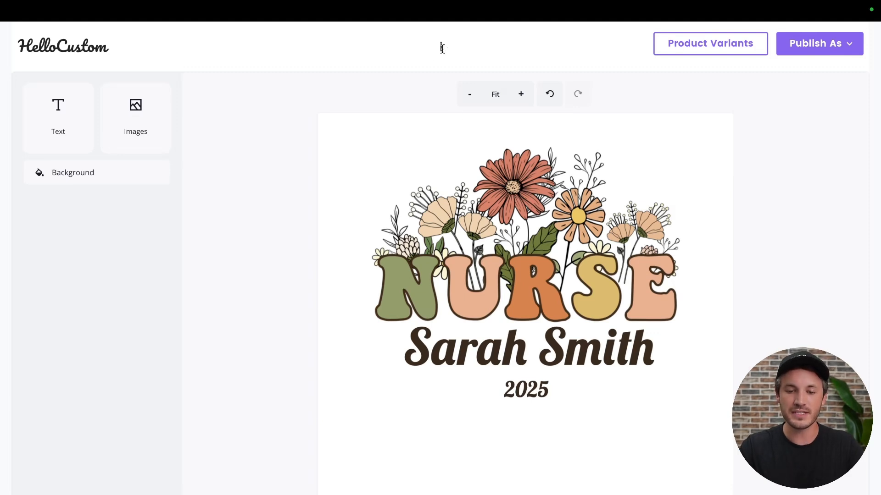
text(Nurse Shirt)
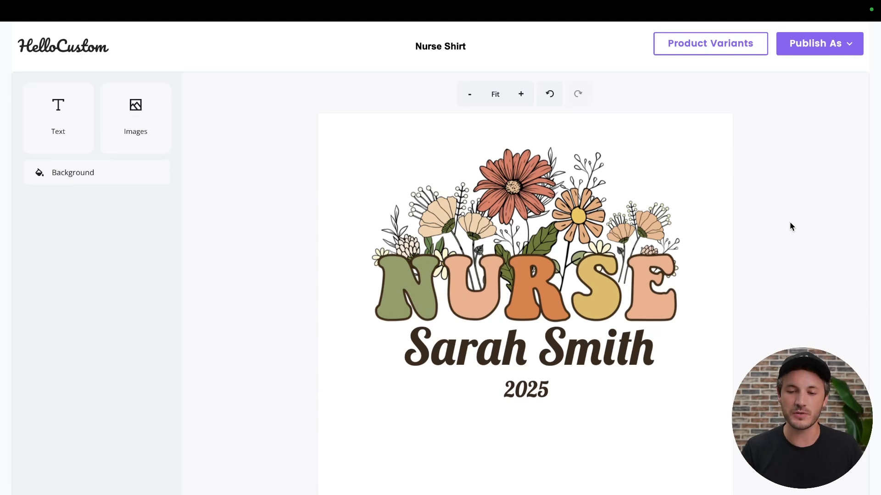
Open the product variants setup and choose the active Etsy listing for the Personalized Registered Nurse T-Shirt
click(719, 54)
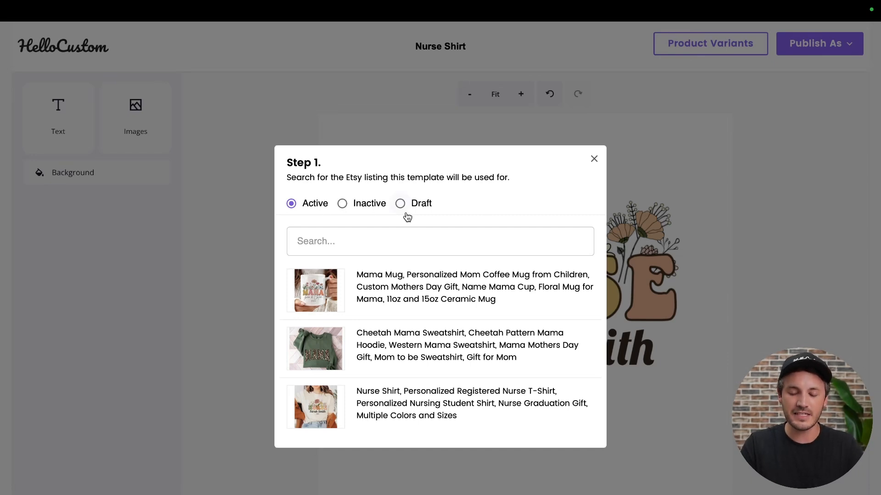
click(413, 414)
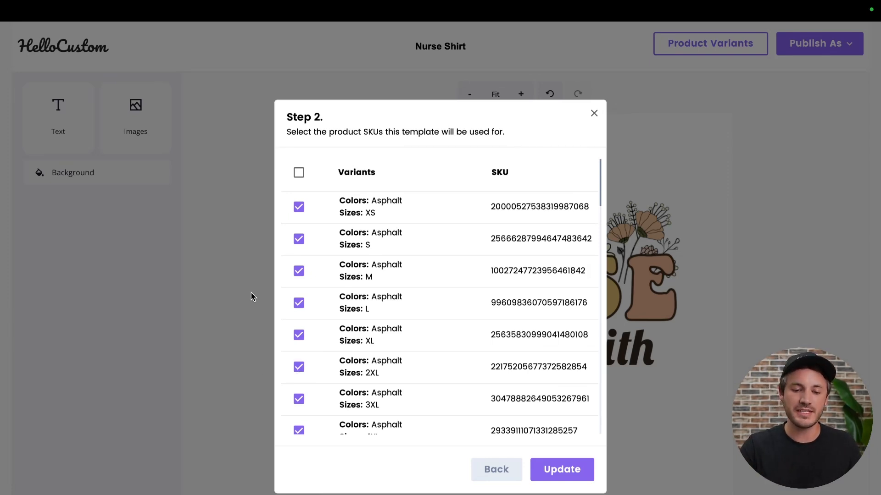
click(298, 206)
click(299, 239)
click(299, 271)
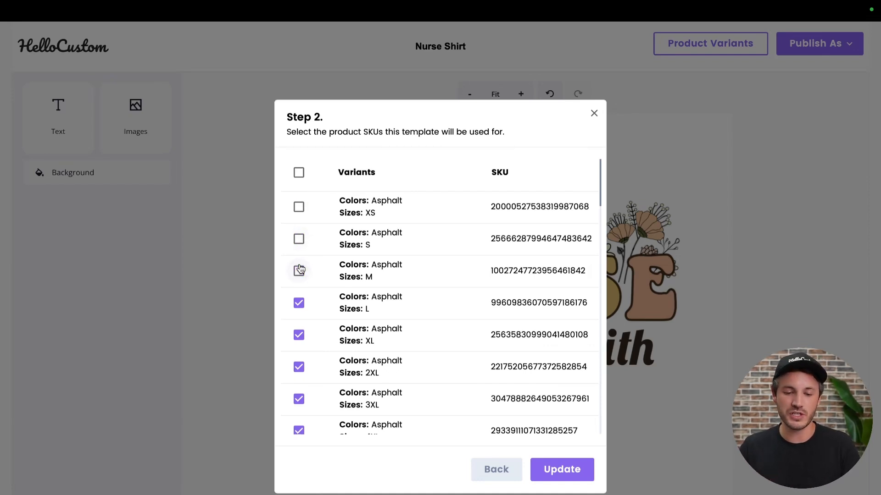
click(299, 239)
click(299, 207)
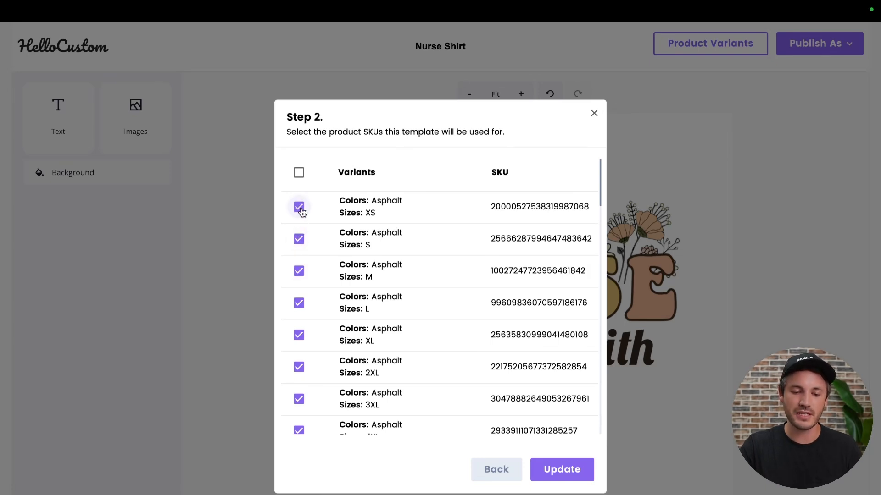
Save the product variant selection with all variants included, and make the template's background transparent
click(561, 470)
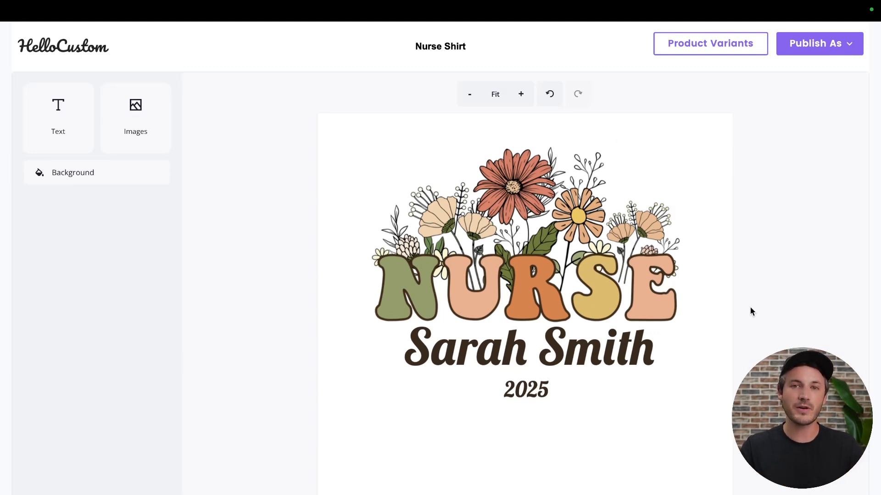
click(111, 180)
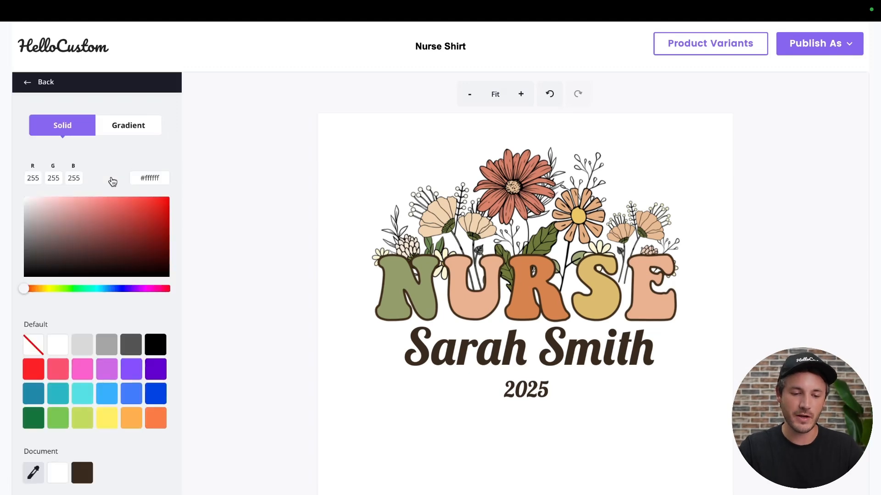
click(33, 351)
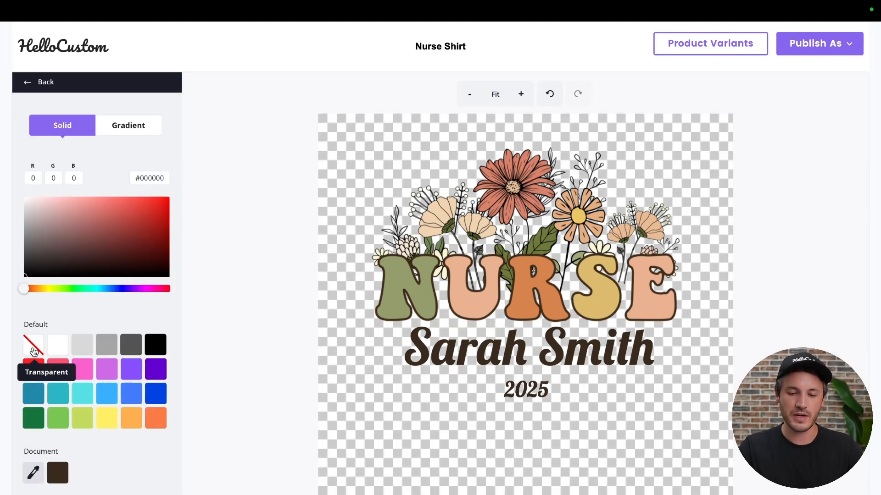
click(785, 320)
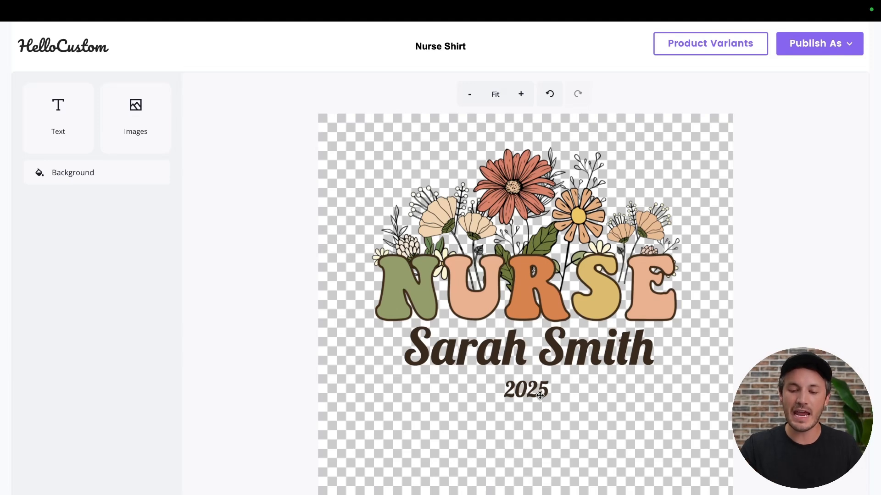
Widen the name text box slightly and open its list of tags
click(451, 357)
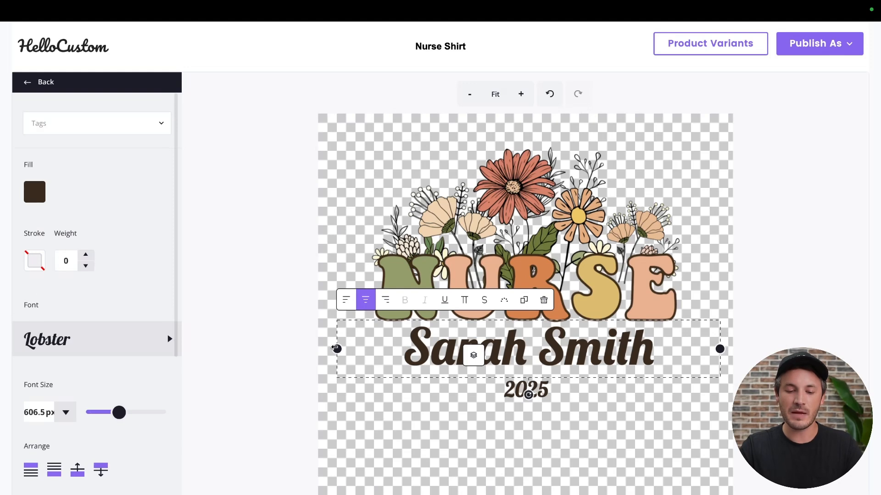
drag(338, 349, 336, 349)
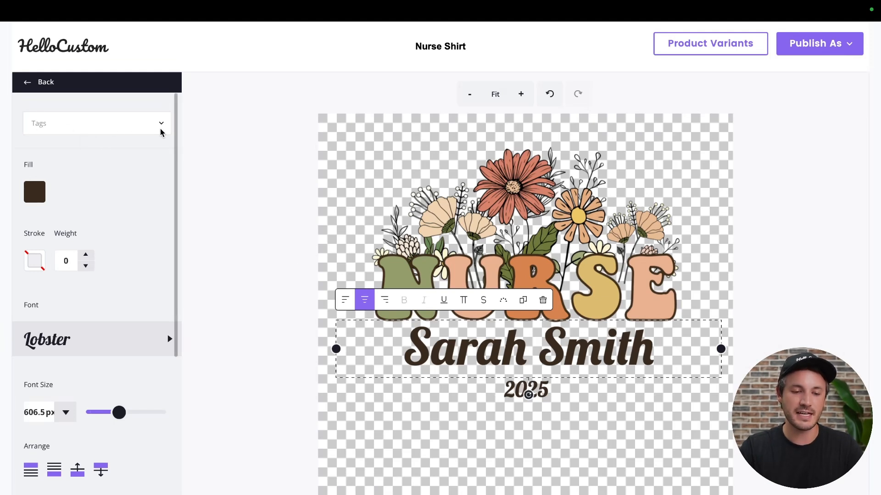
click(114, 124)
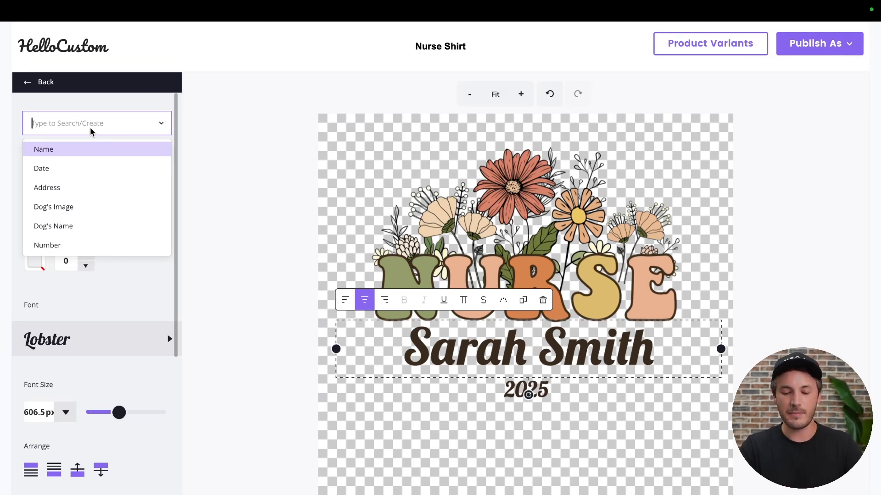
text(asdfasdf)
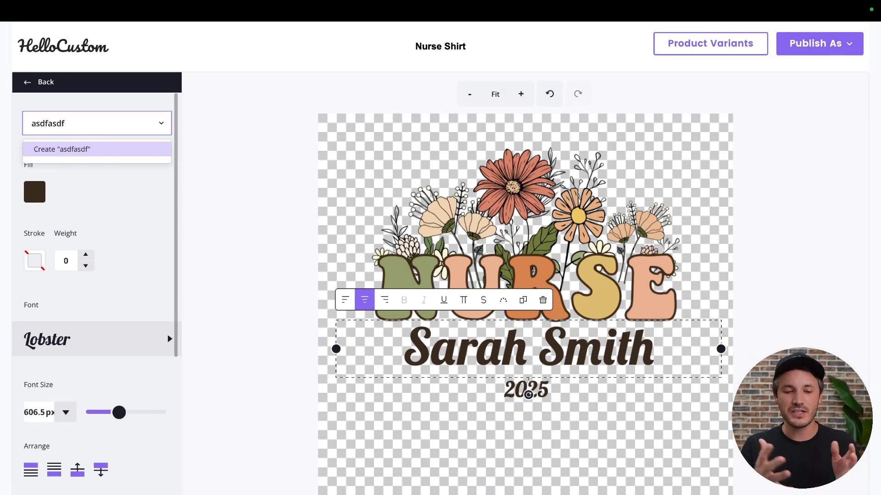
key(BackSpace)
key(BackSpace)
key(BackSpace)
key(BackSpace)
key(BackSpace)
key(BackSpace)
key(BackSpace)
key(BackSpace)
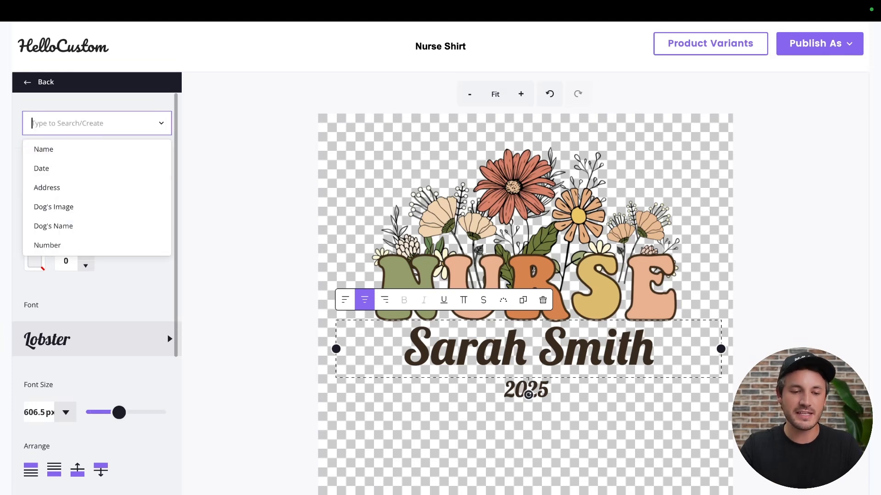
Add a Name tag to the name text and deselect it
text(Name)
key(Return)
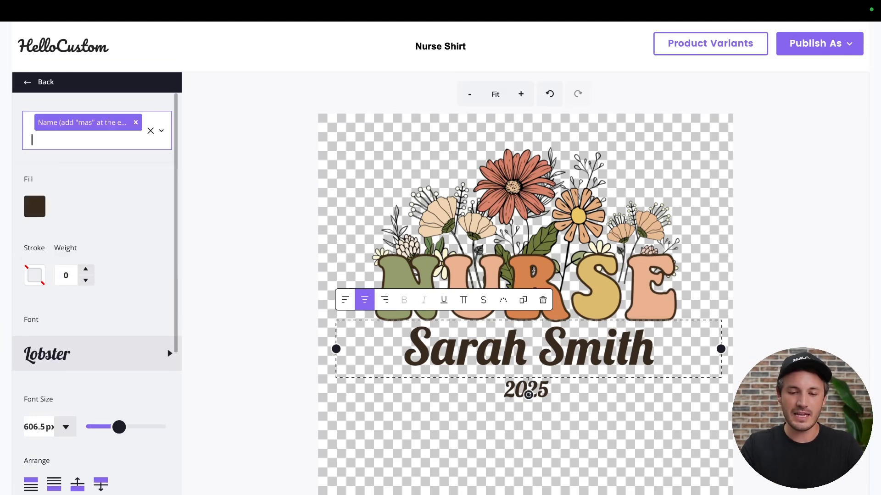
click(295, 261)
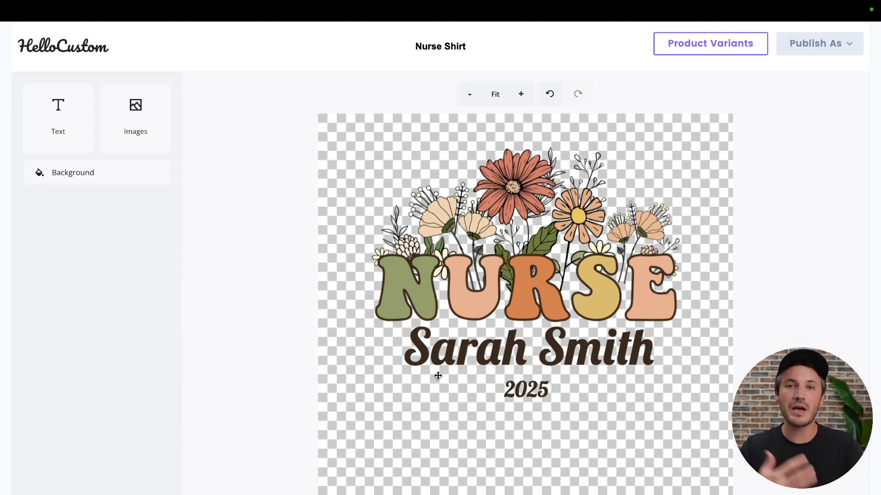
Add the Date tag to the 2025 text below the name and deselect it
click(512, 392)
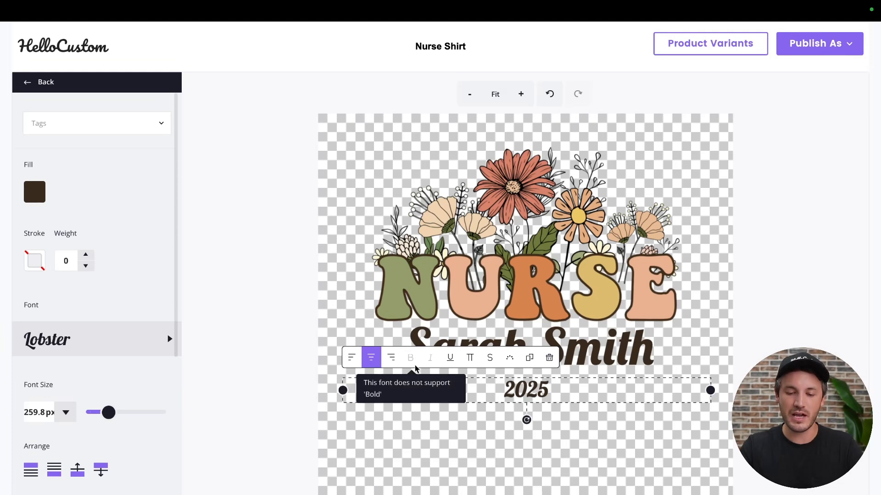
click(61, 125)
click(53, 168)
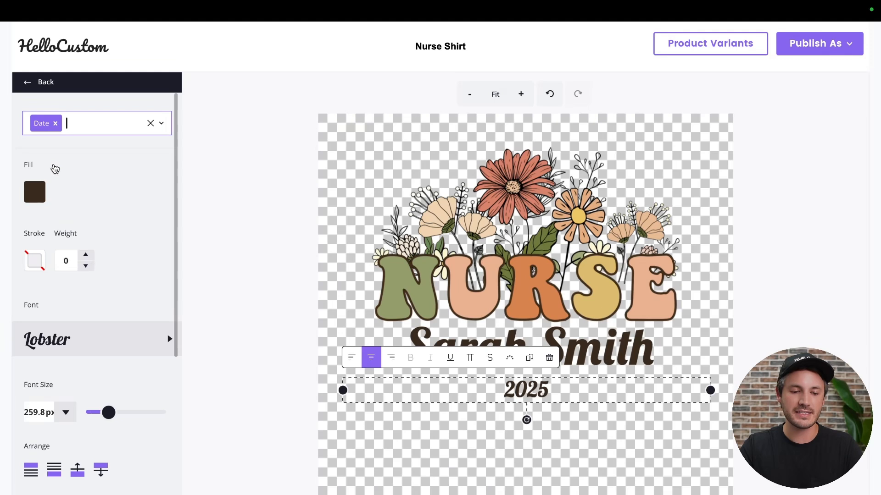
click(244, 315)
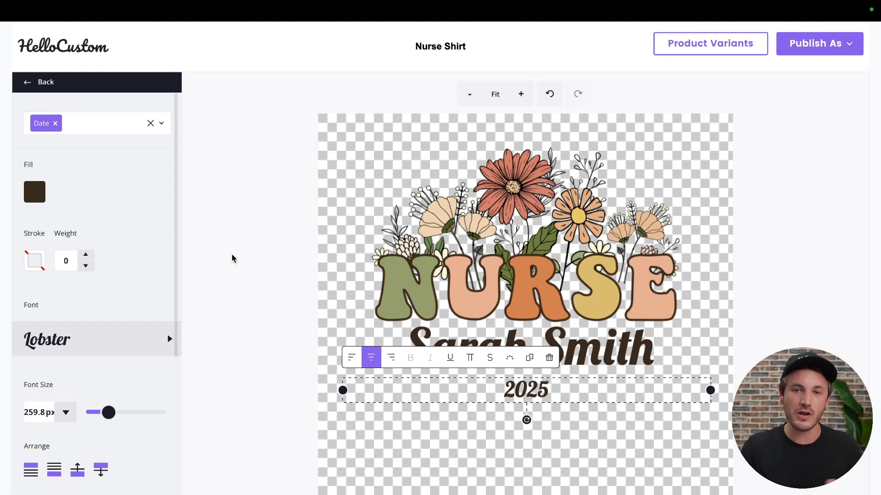
click(232, 255)
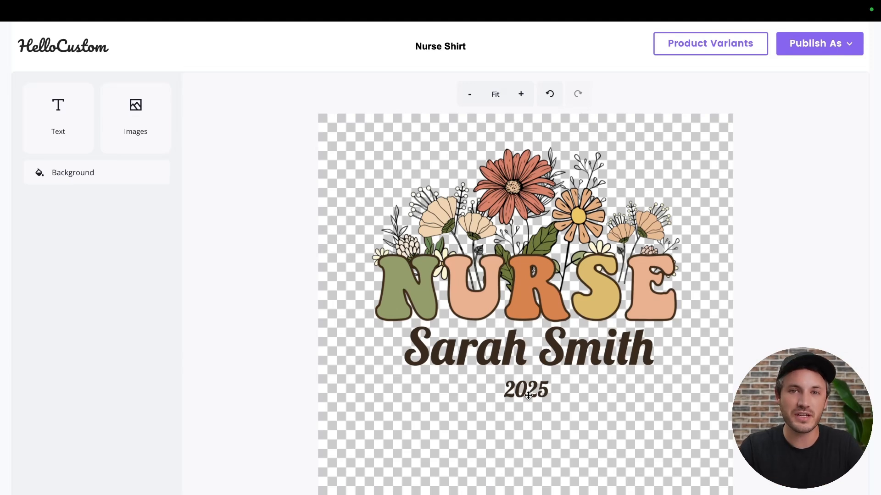
Try the value 81 for the name text's Lobster font setting, and switch back to the original Lobster document font
click(603, 359)
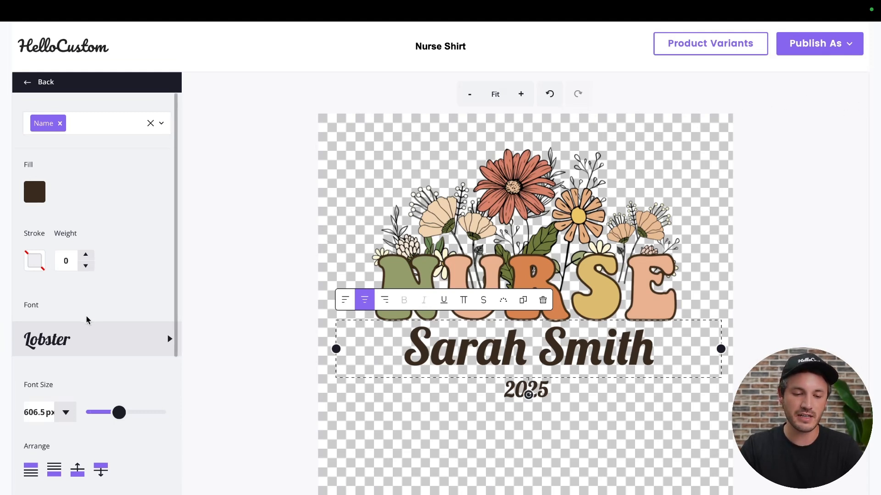
click(129, 346)
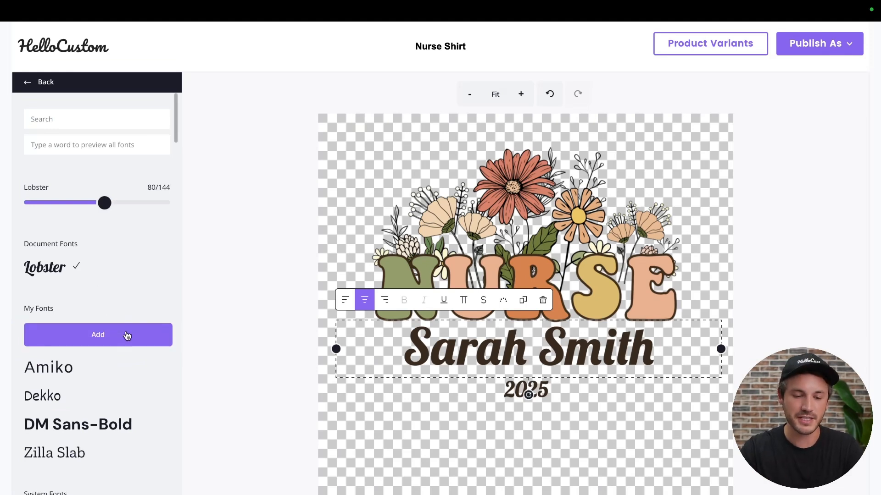
mouse_move(104, 207)
mouse_down()
mouse_move(80, 210)
mouse_move(107, 213)
mouse_up()
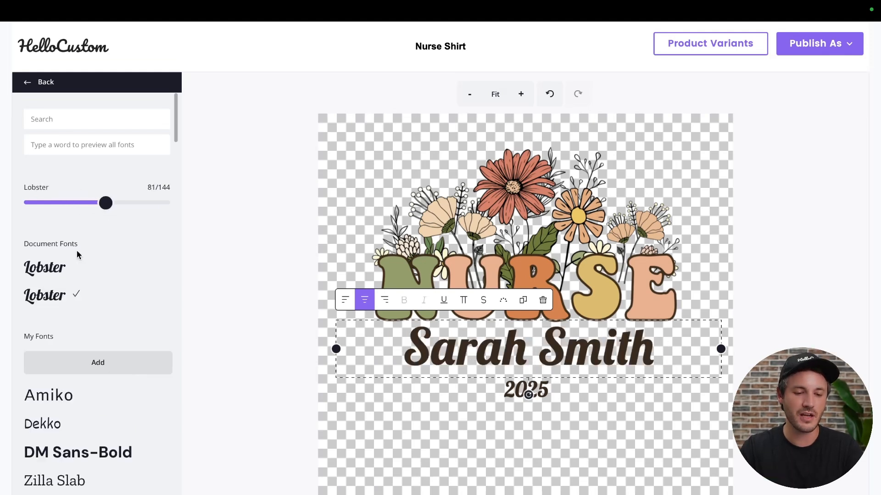
click(66, 270)
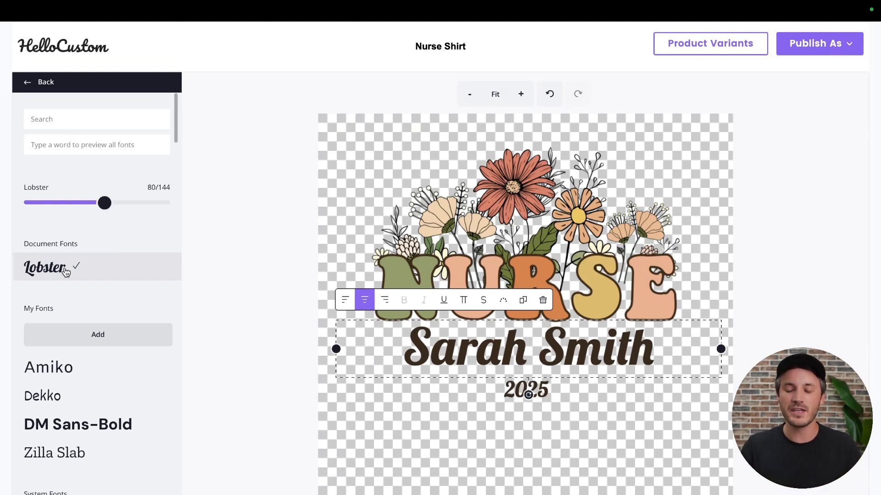
Publish the Nurse Shirt template as Active and check the status filter options in the templates list
click(822, 43)
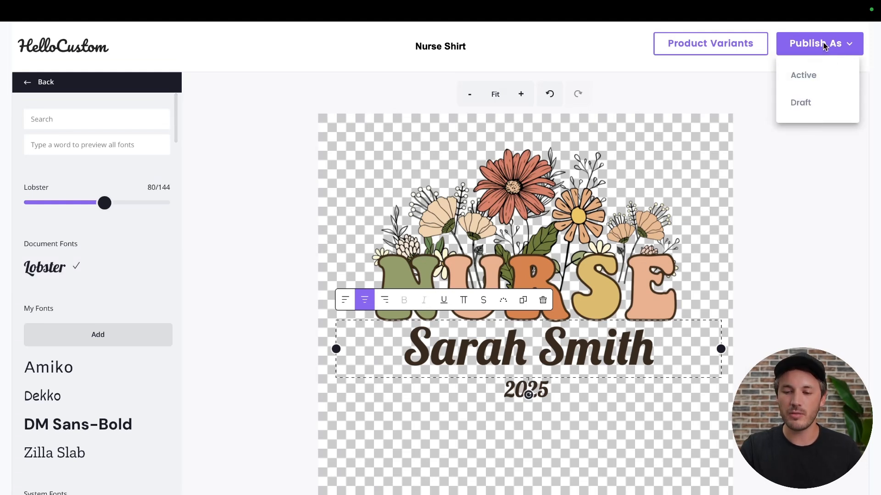
click(816, 73)
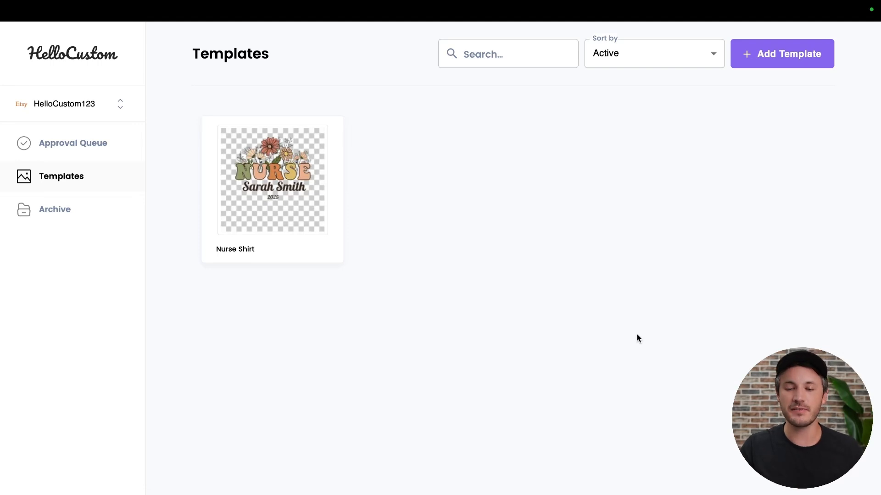
click(699, 62)
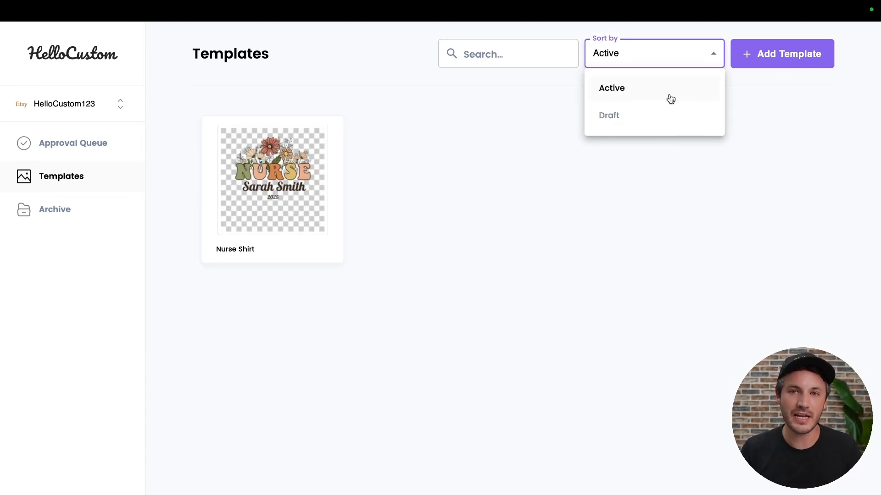
click(520, 222)
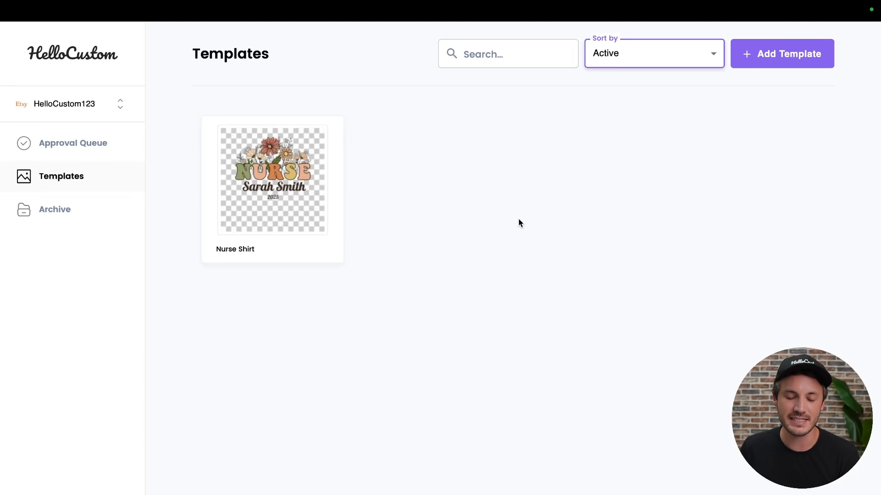
Test the Nurse Shirt template by submitting a personalization request that asks for a given first name and the date 2025
mouse_move(315, 221)
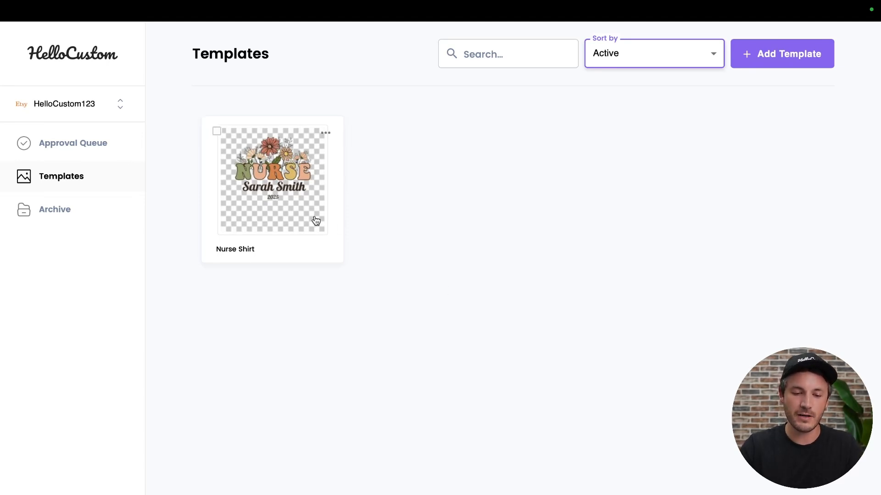
click(325, 134)
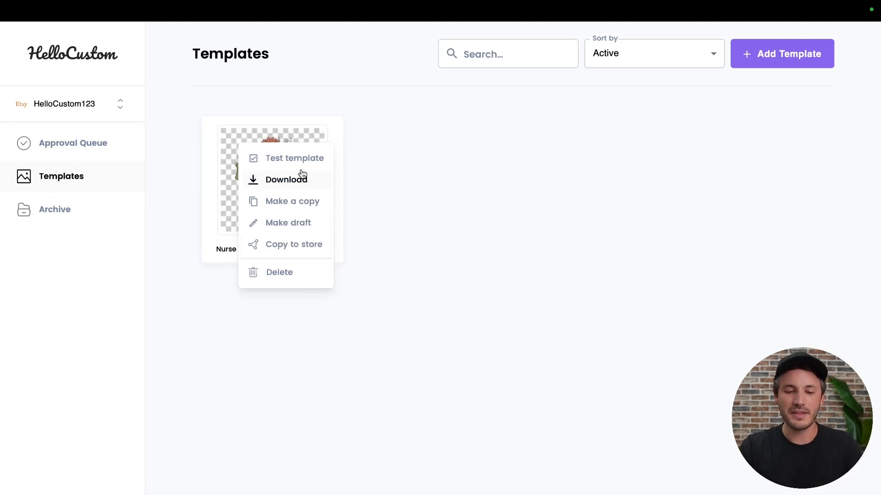
click(274, 160)
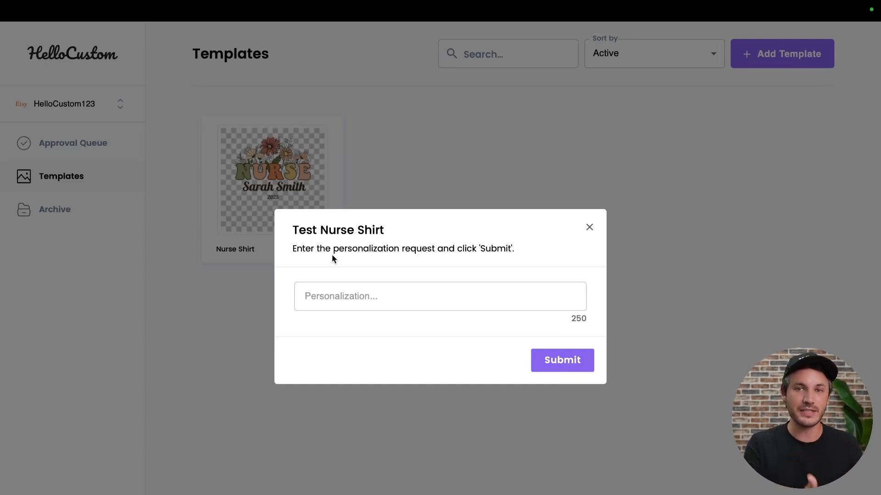
click(335, 296)
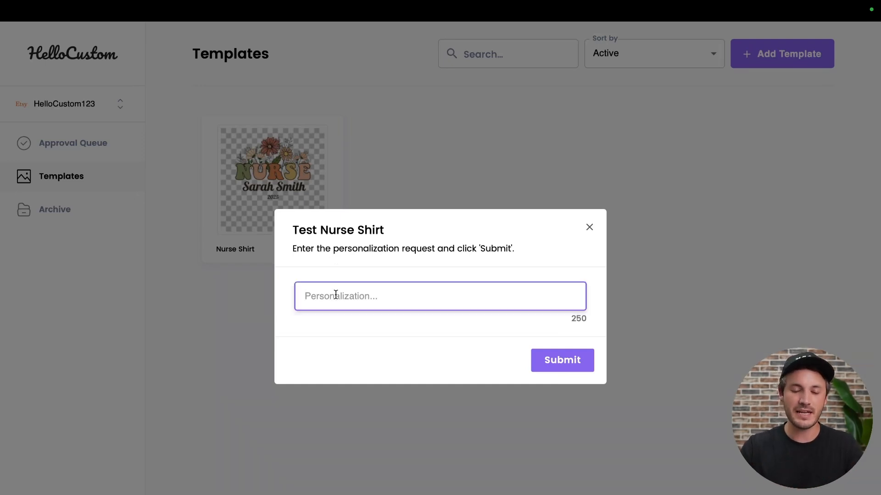
text(Can the name be Samantha and the date be 2025?)
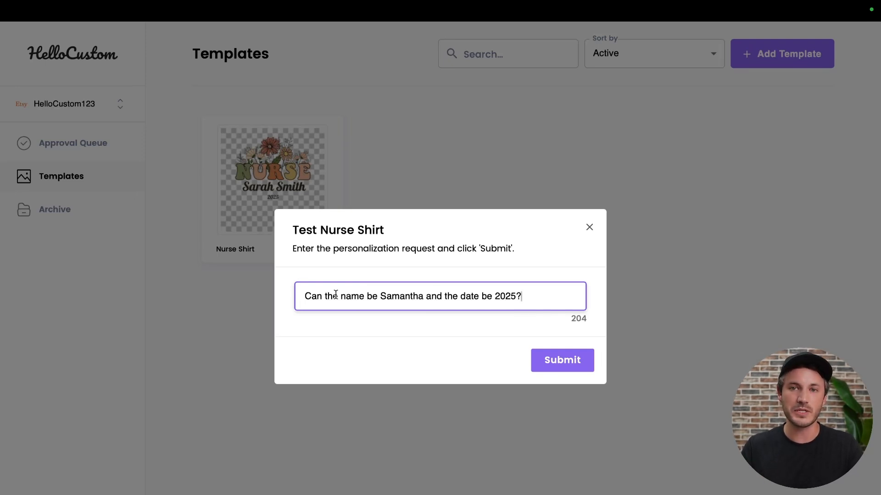
click(554, 359)
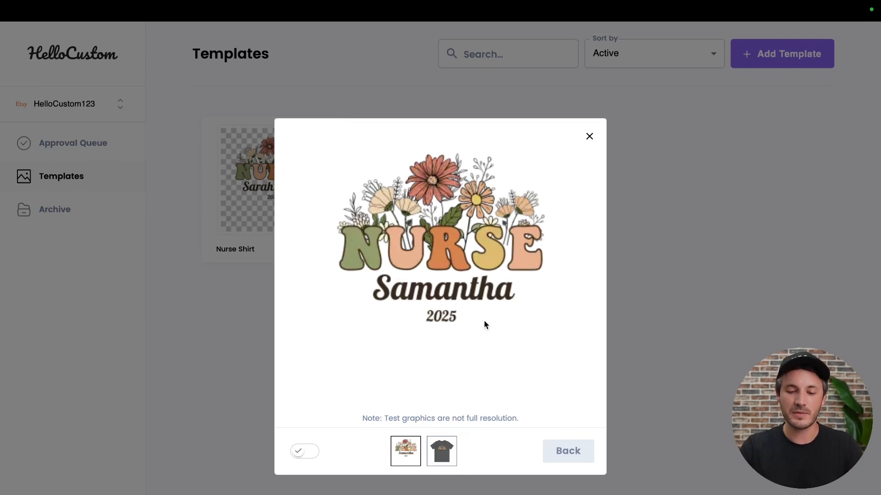
View the test design on the shirt mockup, return to the request form, and close the test
click(446, 459)
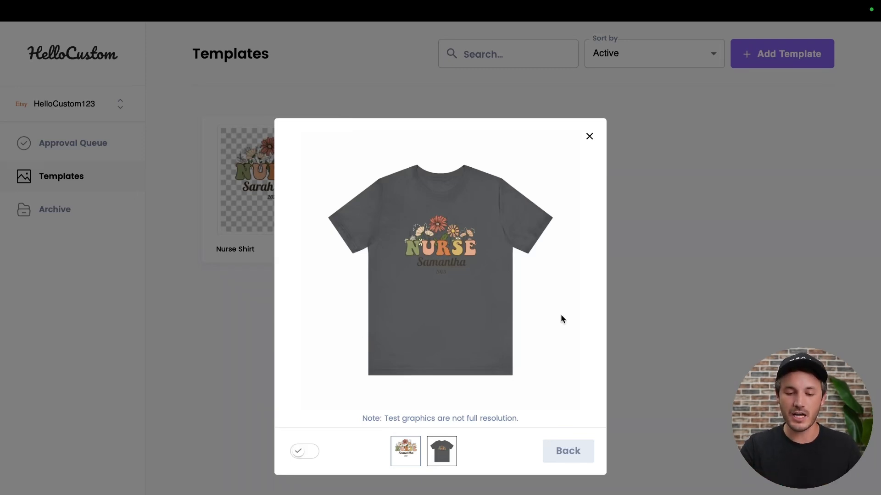
click(579, 452)
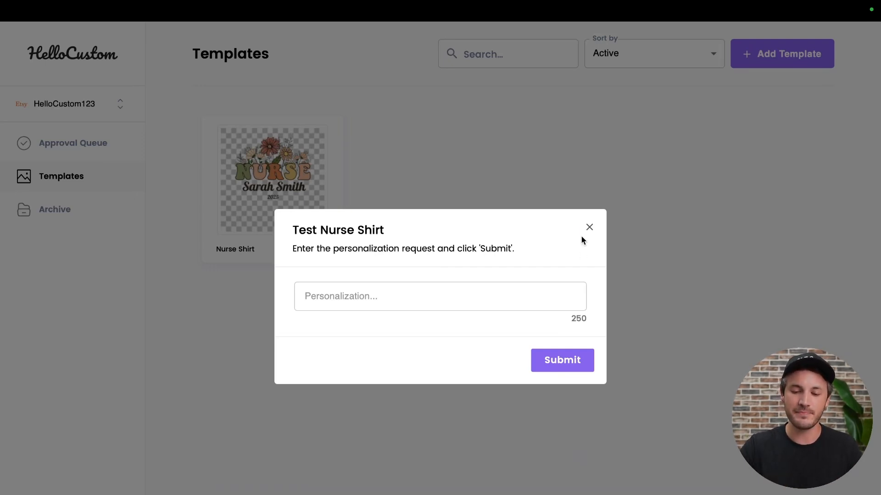
click(590, 228)
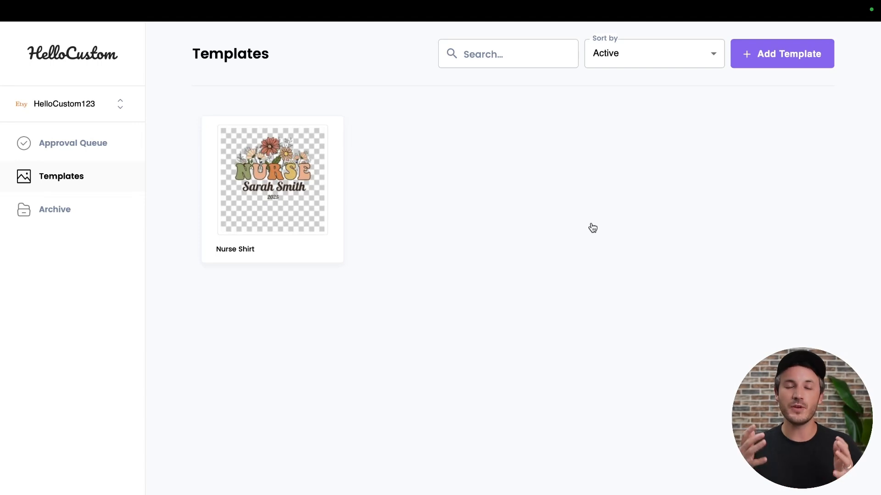